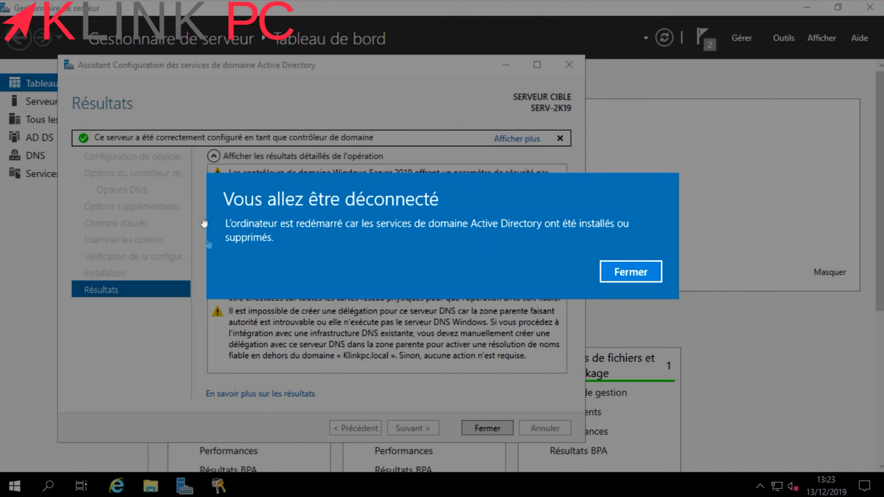
- Dismiss the restart notice and close the results of the Active Directory Domain Services configuration wizard
{"action": "left_click", "coordinate": [634, 274]}
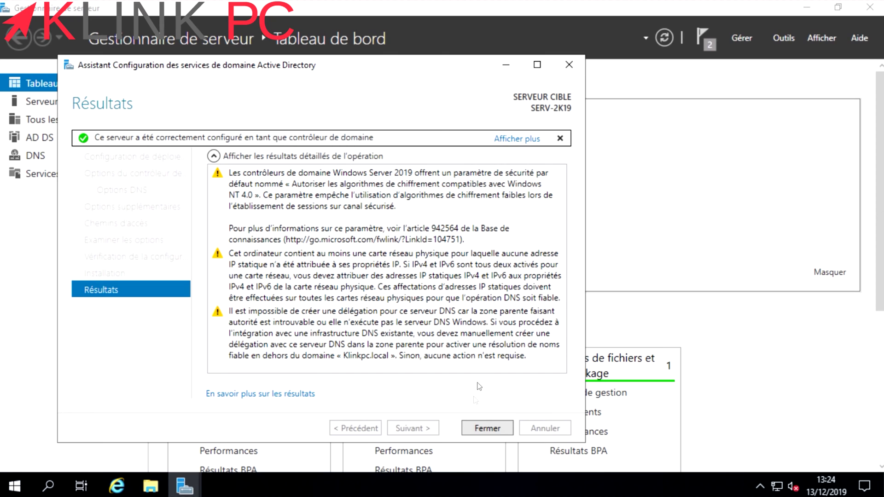
{"action": "left_click", "coordinate": [488, 428]}
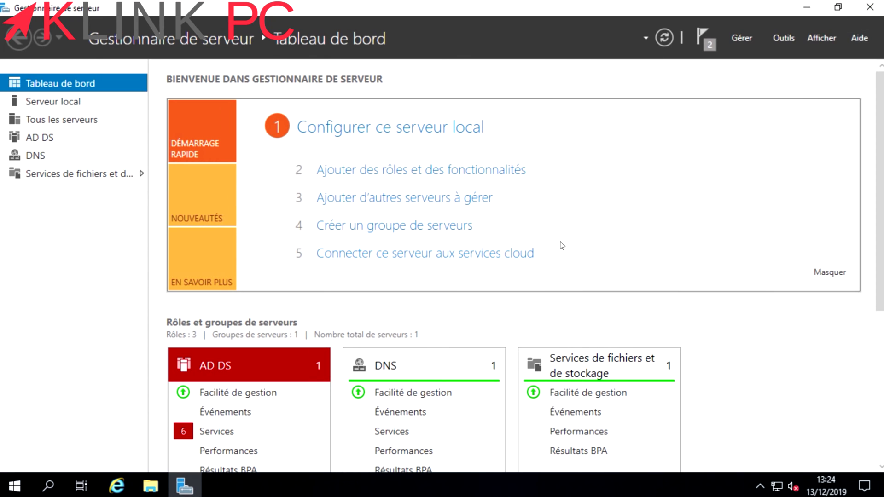
{"action": "left_click", "coordinate": [702, 41]}
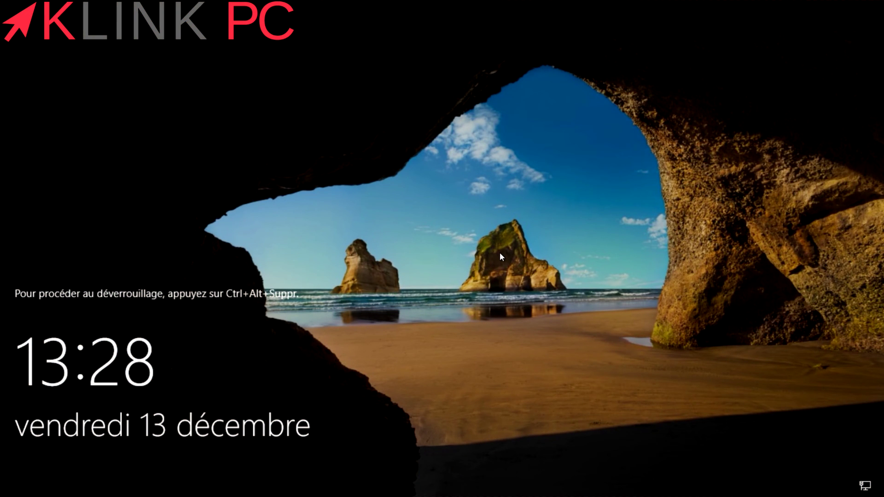
- Unlock the restarted server and sign in to the preselected account by entering its password
{"action": "key", "text": "ctrl+alt+Delete"}
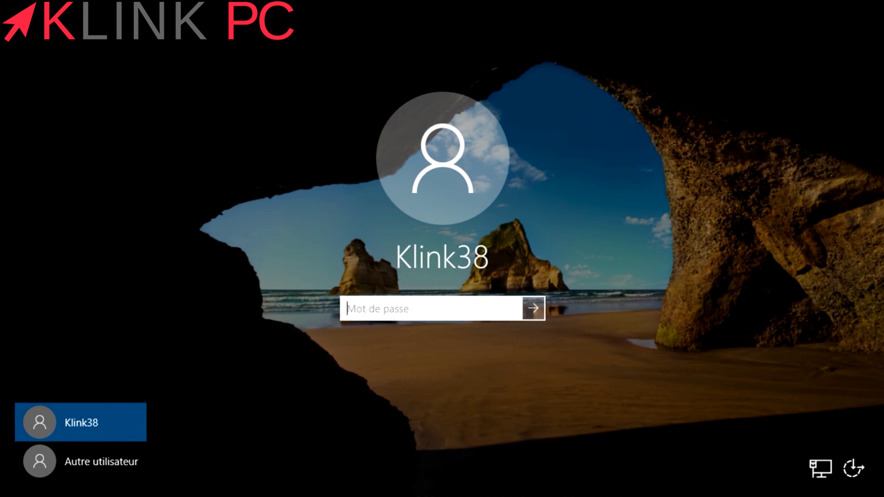
{"action": "type", "text": "******"}
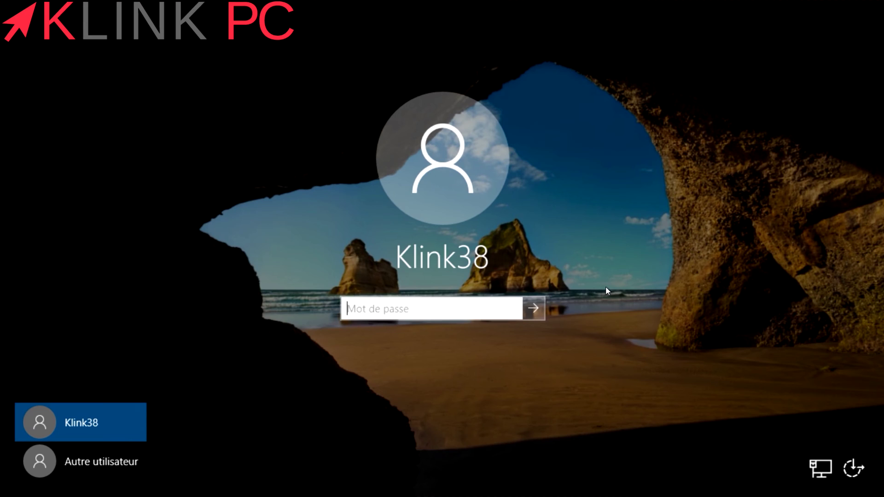
{"action": "type", "text": "********"}
{"action": "key", "text": "Return"}
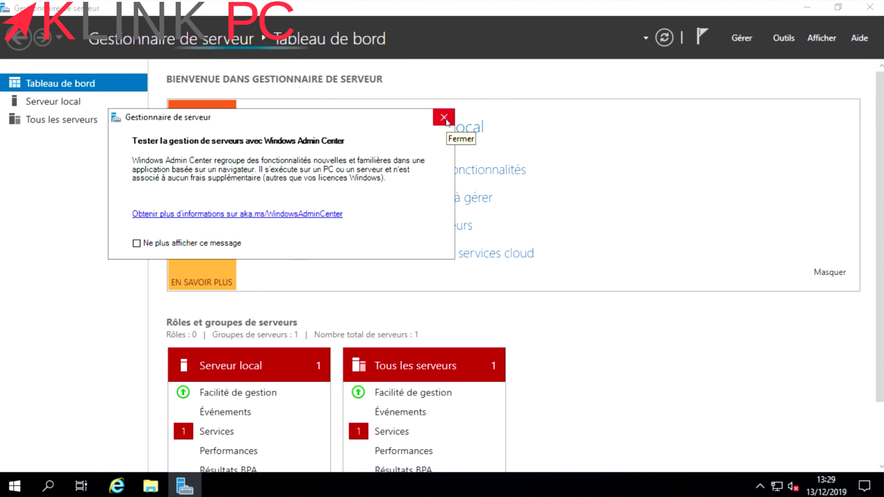
- Set the Windows Admin Center message to no longer appear and close it
{"action": "left_click", "coordinate": [136, 243]}
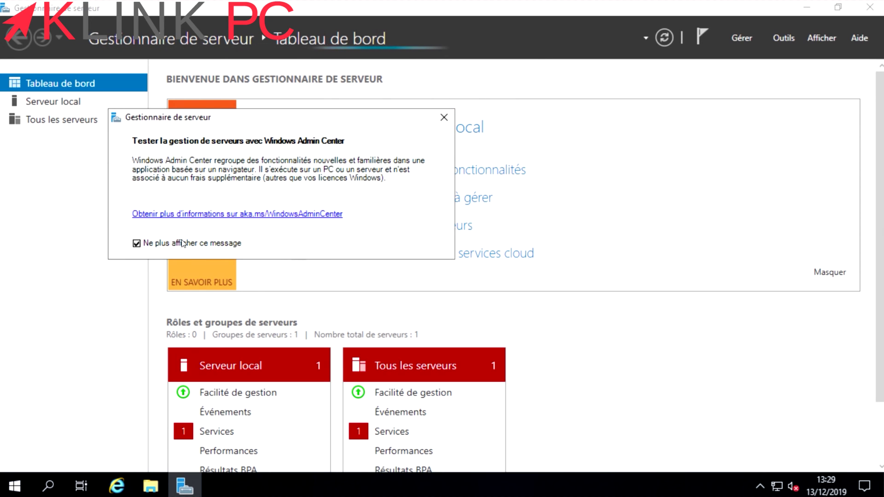
{"action": "left_click", "coordinate": [444, 118]}
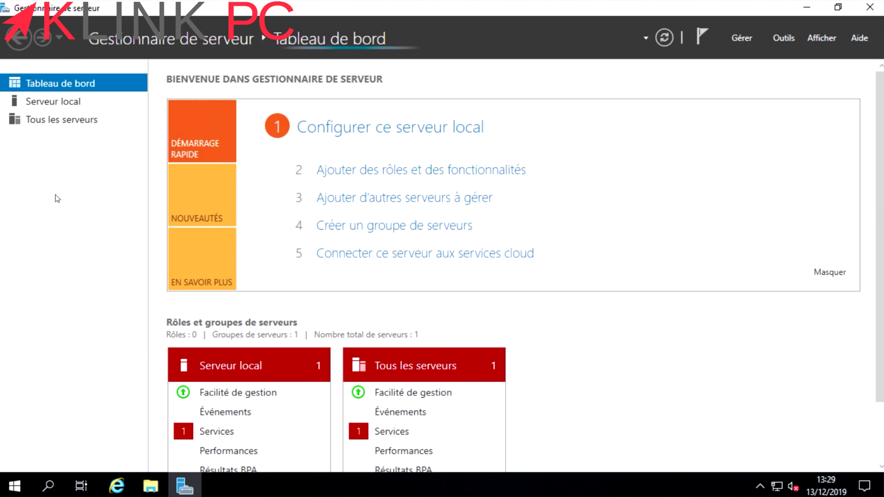
- Examine the dashboard roles and the AD DS page's server, events, services and Best Practice Analyzer sections
{"action": "scroll", "coordinate": [880, 295], "scroll_direction": "down", "scroll_amount": 2}
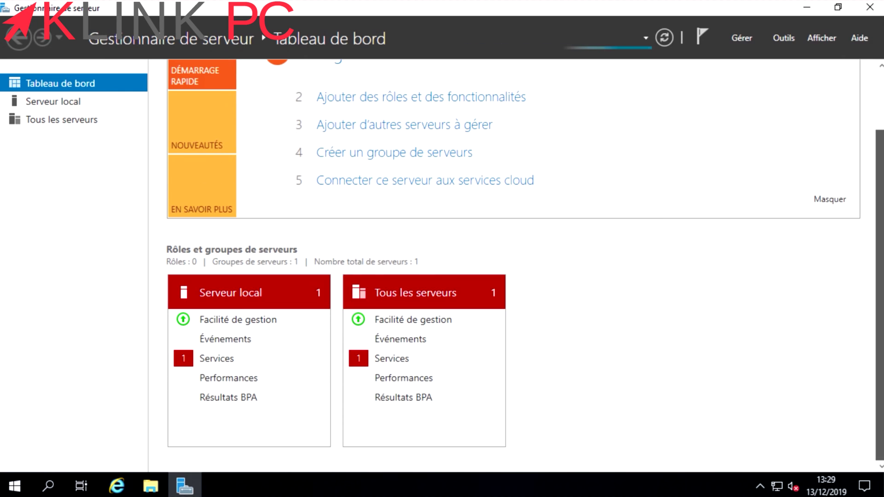
{"action": "scroll", "coordinate": [880, 295], "scroll_direction": "up", "scroll_amount": 2}
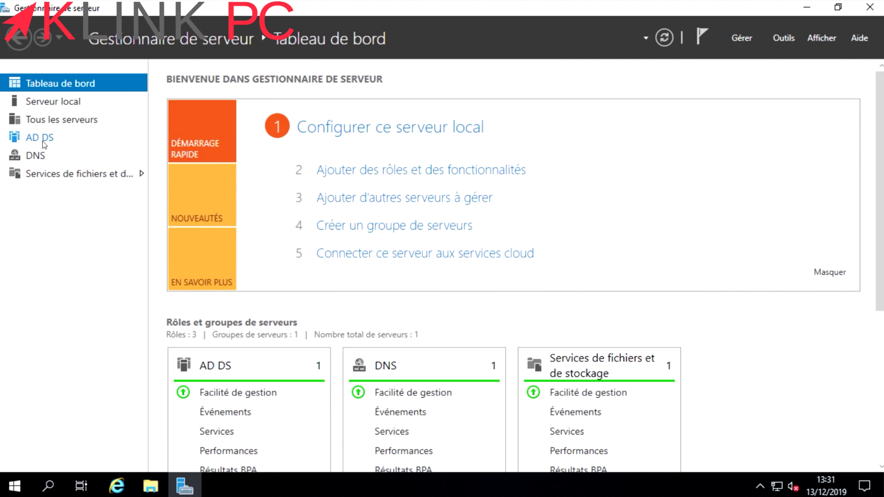
{"action": "left_click", "coordinate": [44, 140]}
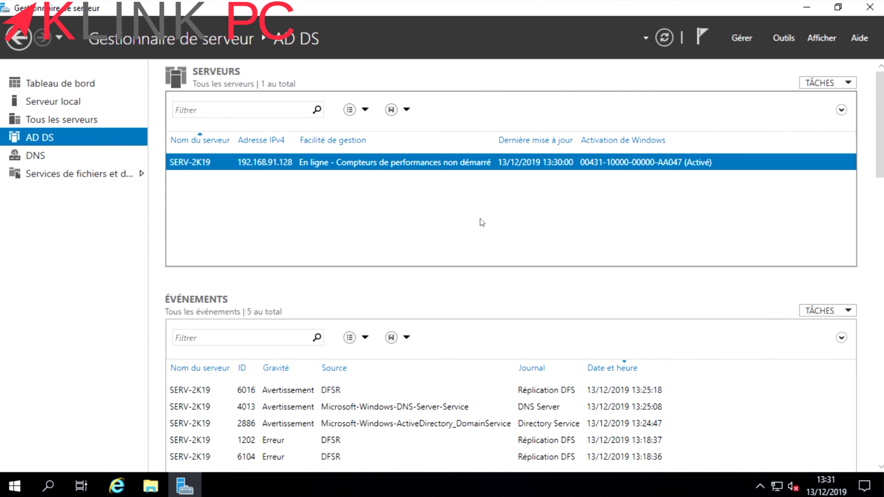
{"action": "left_click_drag", "start_coordinate": [880, 158], "coordinate": [880, 206]}
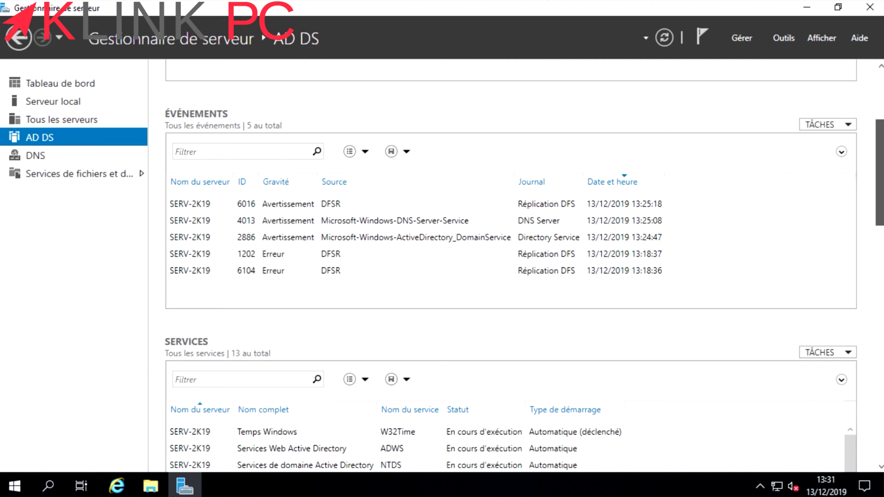
{"action": "scroll", "coordinate": [511, 276], "scroll_direction": "down", "scroll_amount": 2}
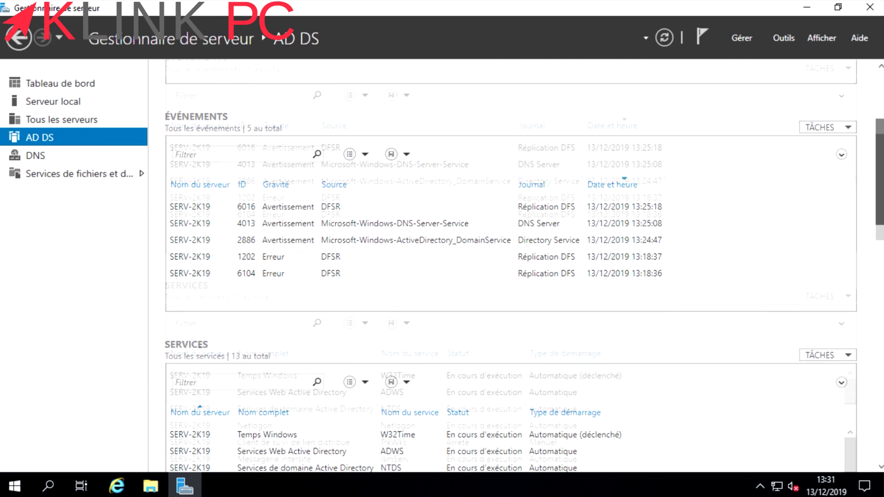
{"action": "scroll", "coordinate": [511, 276], "scroll_direction": "down", "scroll_amount": 3}
{"action": "scroll", "coordinate": [512, 277], "scroll_direction": "down", "scroll_amount": 1}
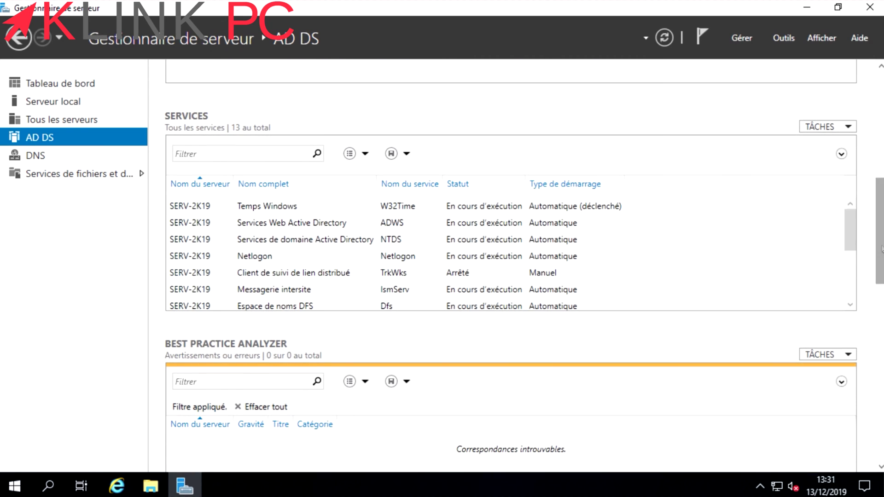
{"action": "left_click_drag", "start_coordinate": [843, 251], "coordinate": [862, 280]}
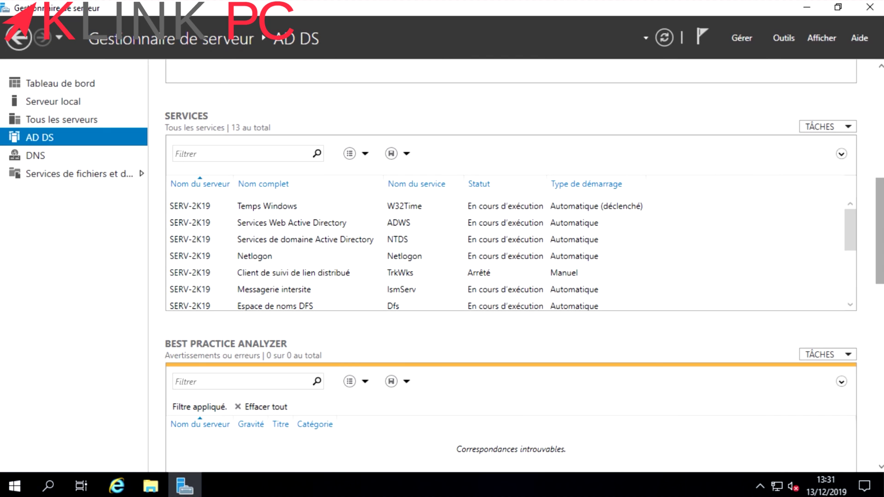
{"action": "left_click_drag", "start_coordinate": [878, 281], "coordinate": [878, 228]}
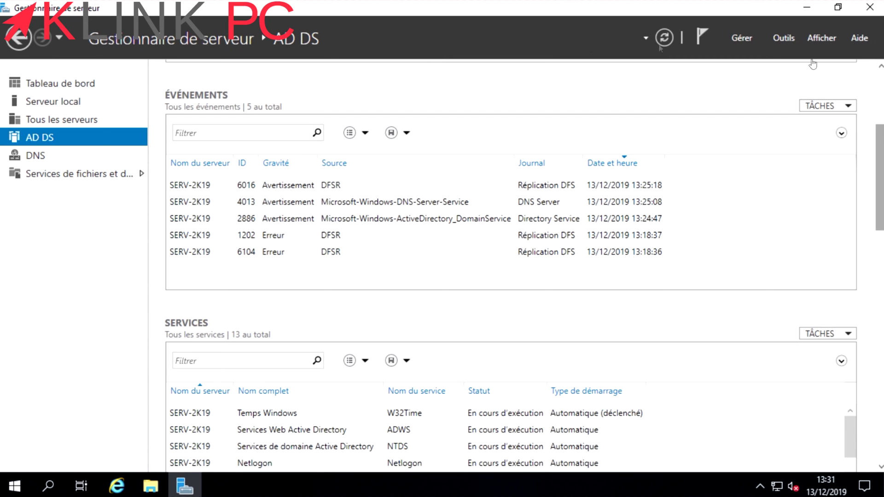
- Launch the Utilisateurs et ordinateurs Active Directory tool and show the Users container of the Klinkpc.local domain
{"action": "left_click", "coordinate": [783, 39]}
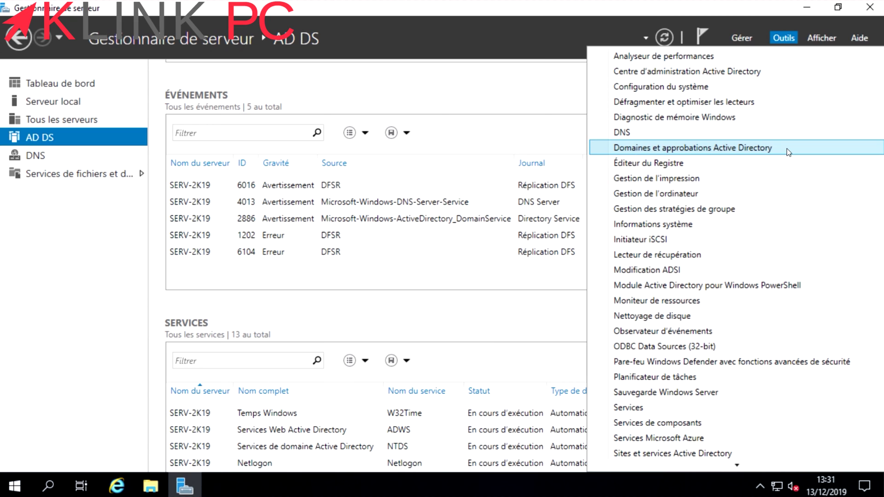
{"action": "scroll", "coordinate": [789, 153], "scroll_direction": "down", "scroll_amount": 1}
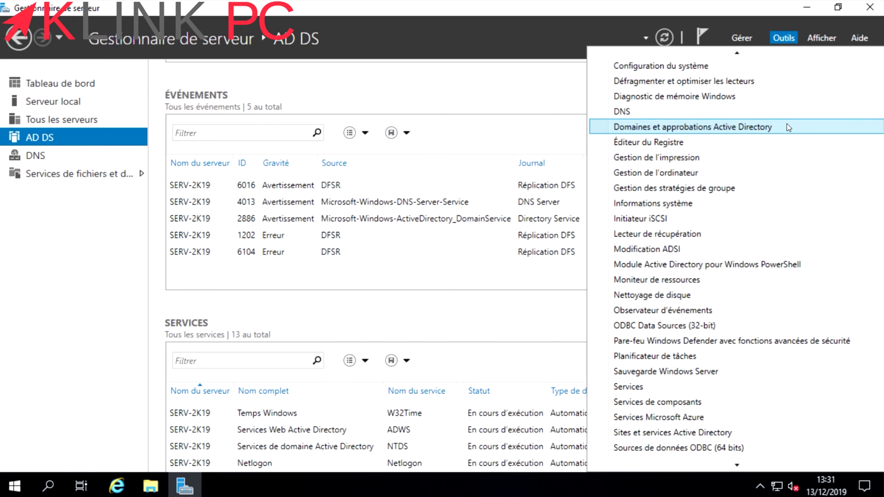
{"action": "scroll", "coordinate": [789, 127], "scroll_direction": "down", "scroll_amount": 2}
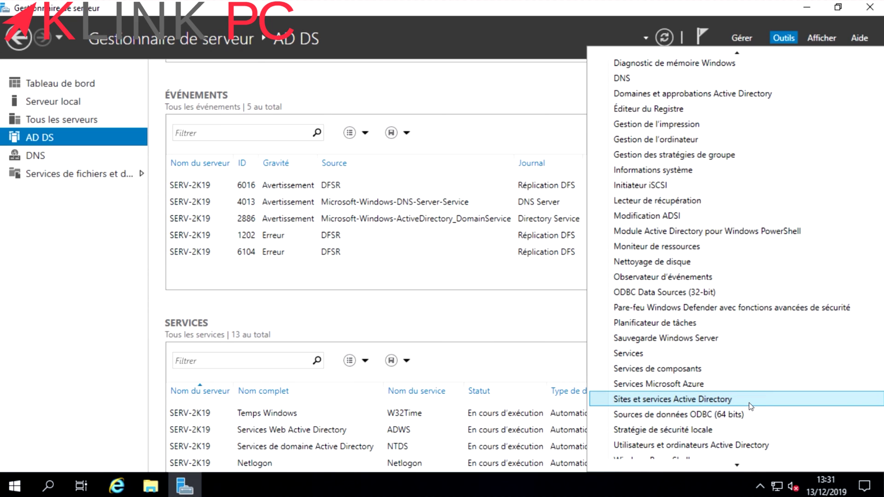
{"action": "left_click", "coordinate": [767, 448]}
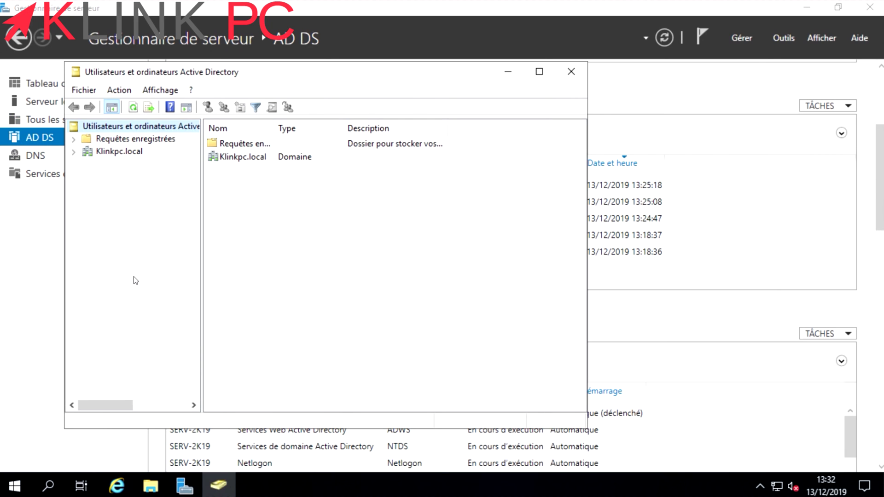
{"action": "left_click", "coordinate": [74, 153]}
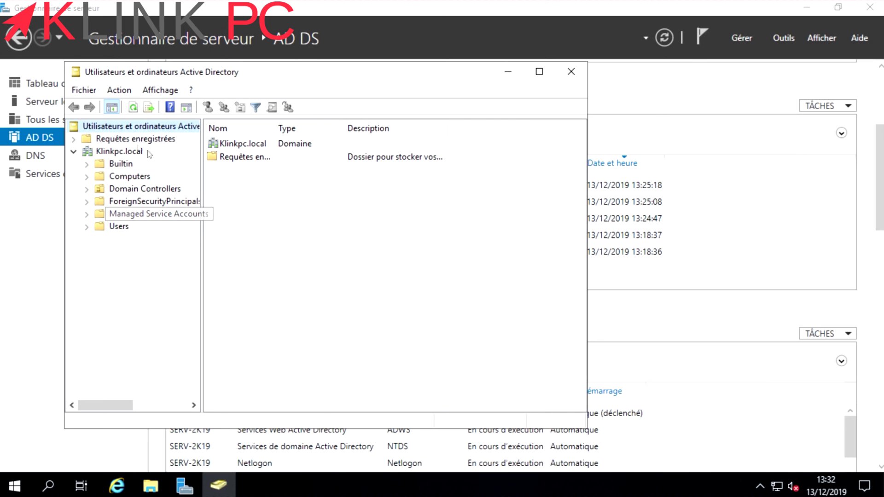
{"action": "left_click", "coordinate": [122, 152]}
{"action": "left_click", "coordinate": [118, 225]}
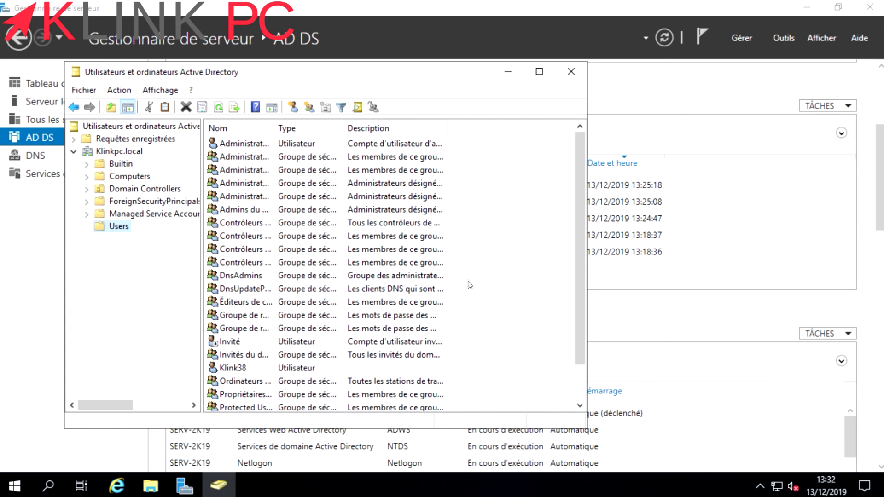
- Widen the Nom column of the Users list and disable the built-in Administrateur account
{"action": "left_click", "coordinate": [238, 369]}
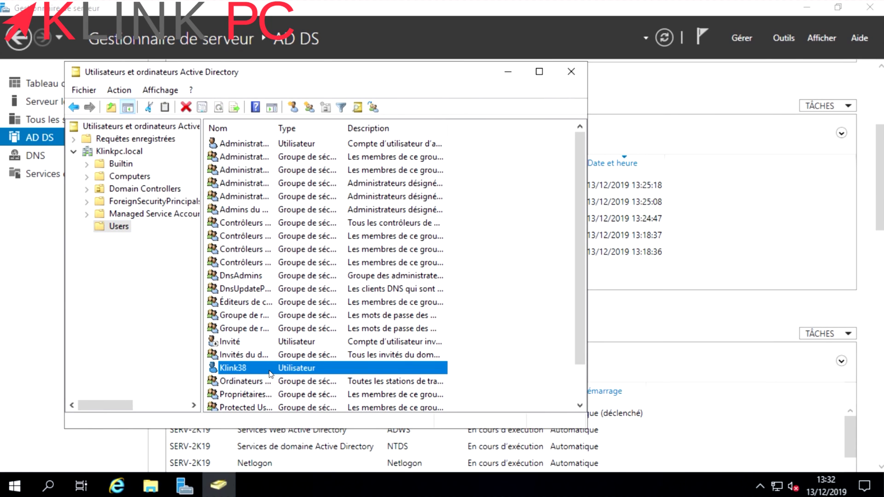
{"action": "left_click_drag", "start_coordinate": [275, 128], "coordinate": [365, 128]}
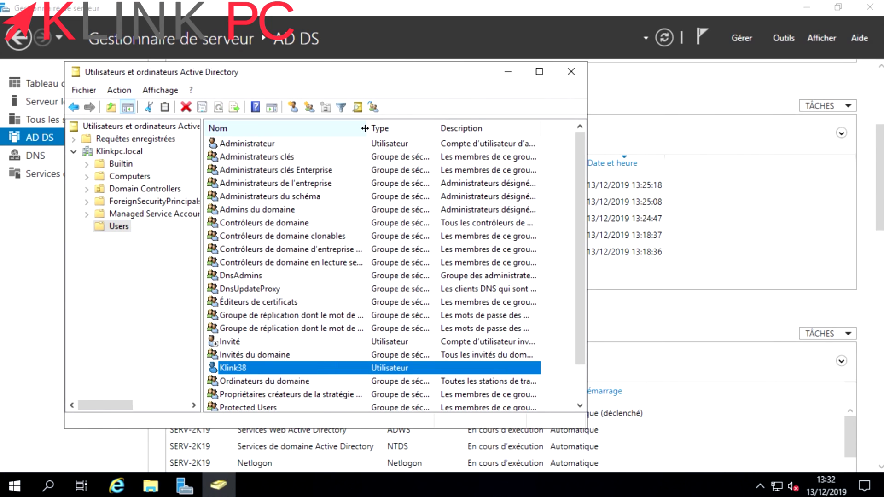
{"action": "left_click", "coordinate": [288, 145]}
{"action": "right_click", "coordinate": [288, 144]}
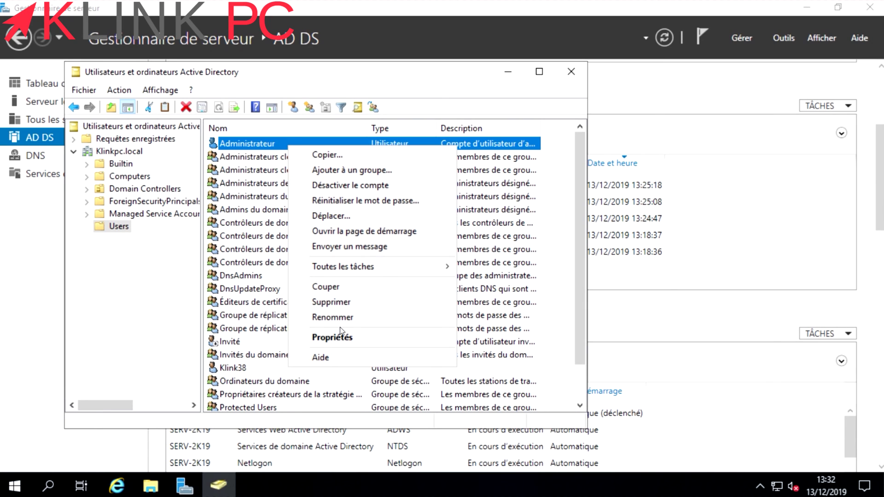
{"action": "left_click", "coordinate": [351, 184]}
{"action": "left_click", "coordinate": [509, 293]}
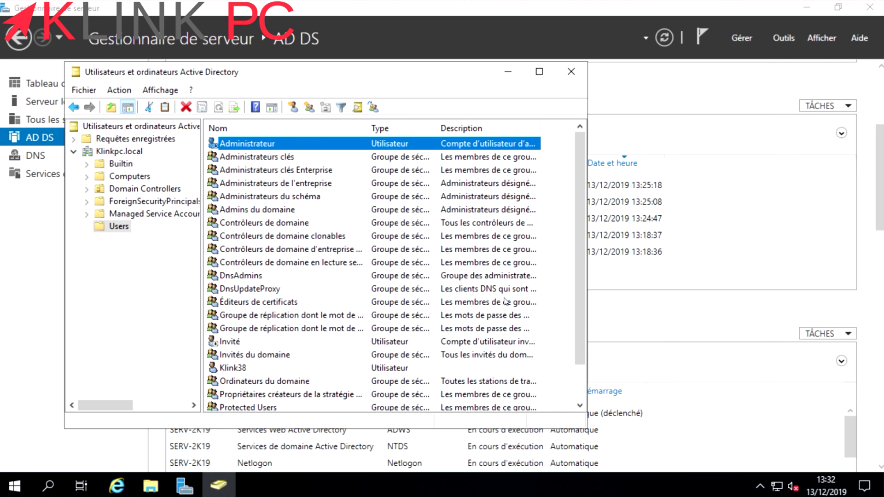
- Look over the remaining groups and accounts in the Users container and minimize the directory window
{"action": "left_click", "coordinate": [285, 159]}
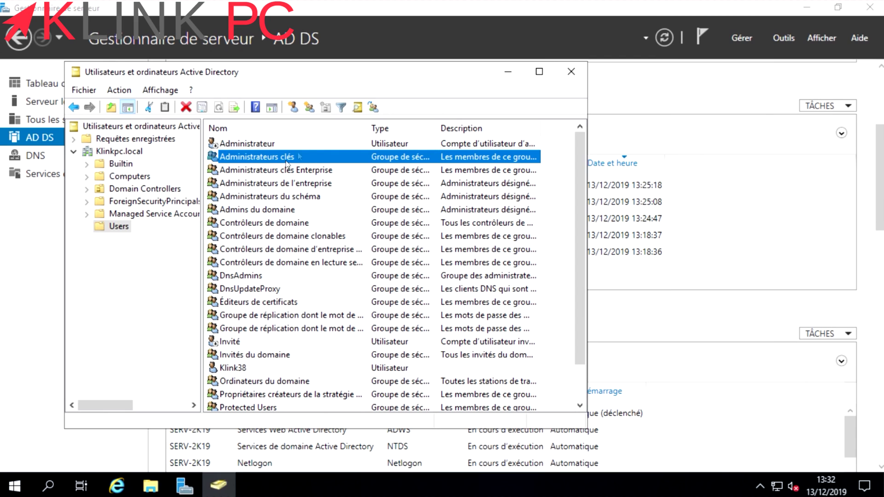
{"action": "scroll", "coordinate": [331, 310], "scroll_direction": "down", "scroll_amount": 1}
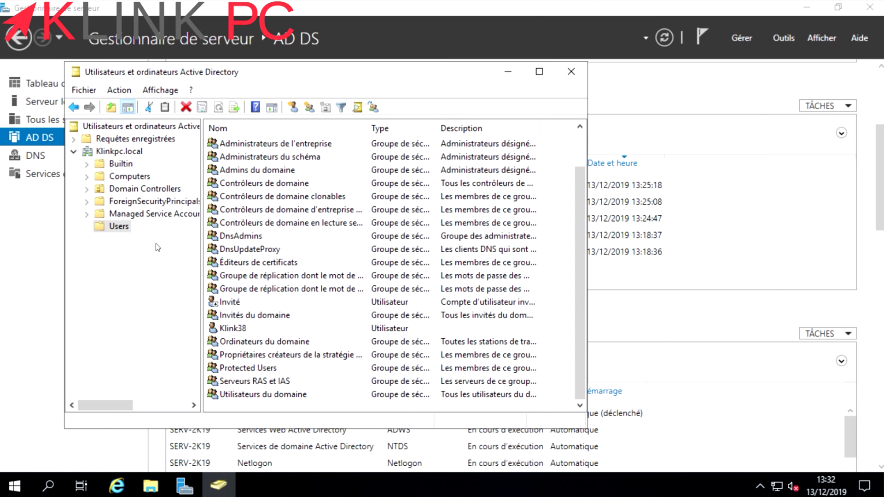
{"action": "left_click", "coordinate": [508, 72]}
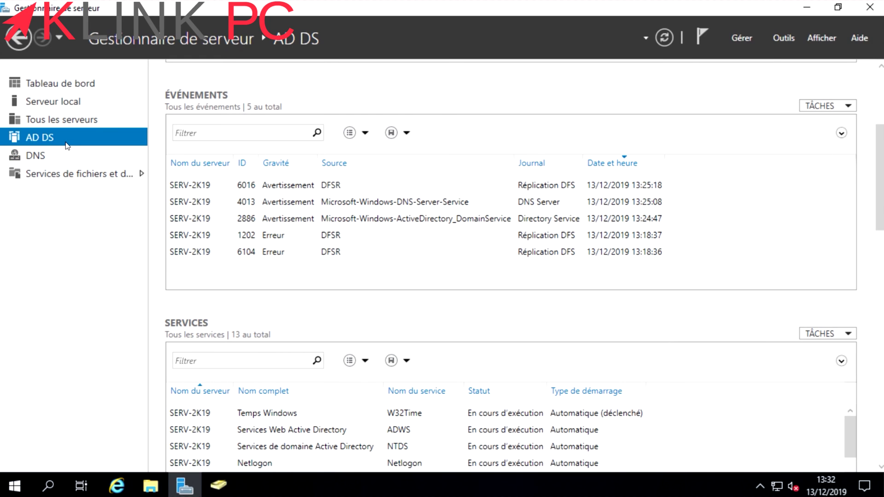
- Go to the DNS role, launch the DNS management console and show the contents of server SERV-2K19
{"action": "left_click", "coordinate": [35, 156]}
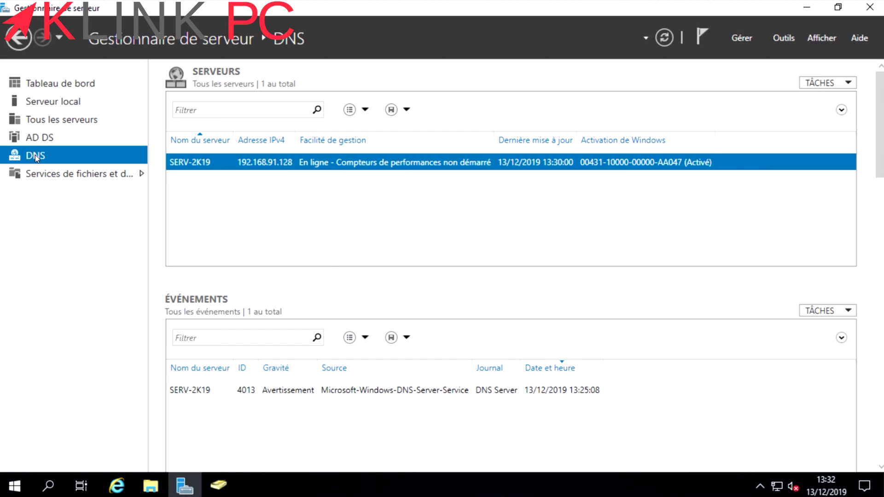
{"action": "left_click", "coordinate": [783, 38]}
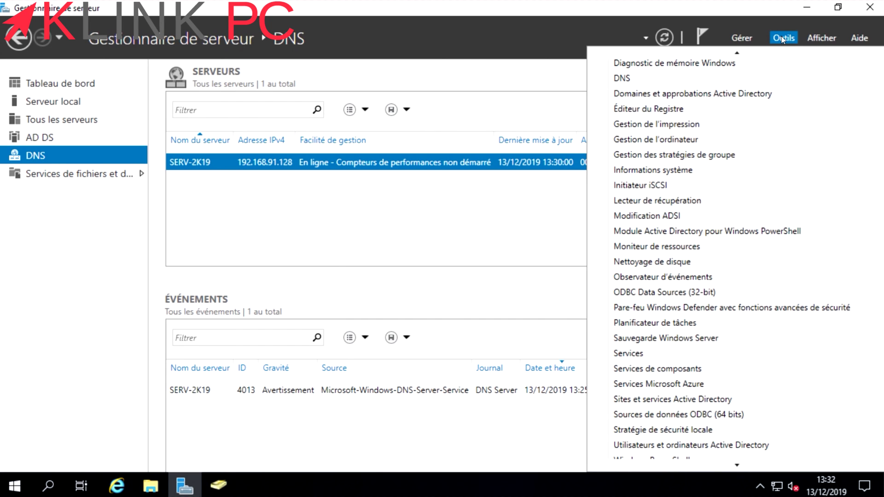
{"action": "scroll", "coordinate": [635, 338], "scroll_direction": "up", "scroll_amount": 3}
{"action": "left_click", "coordinate": [635, 140]}
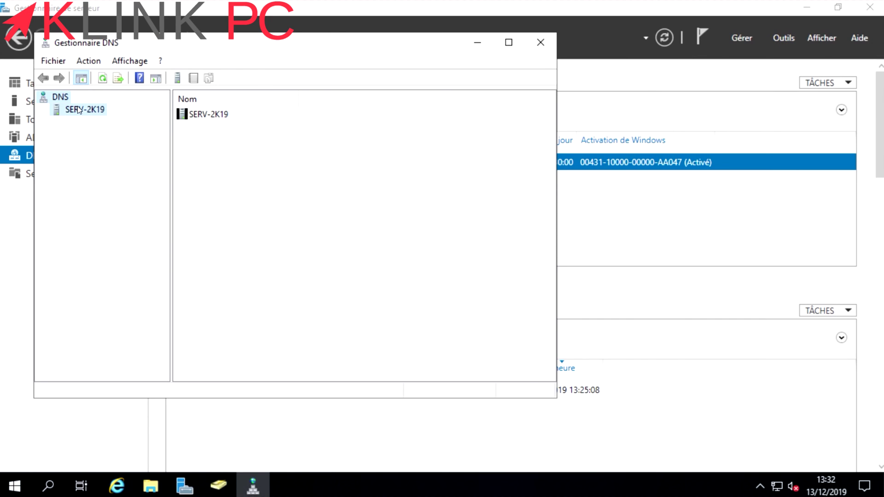
{"action": "left_click", "coordinate": [78, 110]}
{"action": "left_click_drag", "start_coordinate": [291, 47], "coordinate": [414, 85]}
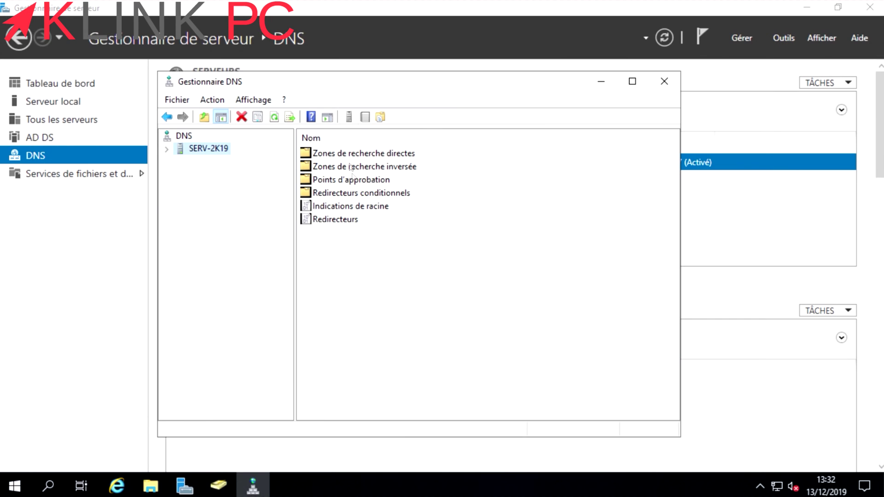
- Open the forward lookup zones and the reverse lookup zones folder (Zones de recherche inversée) of SERV-2K19
{"action": "double_click", "coordinate": [361, 152]}
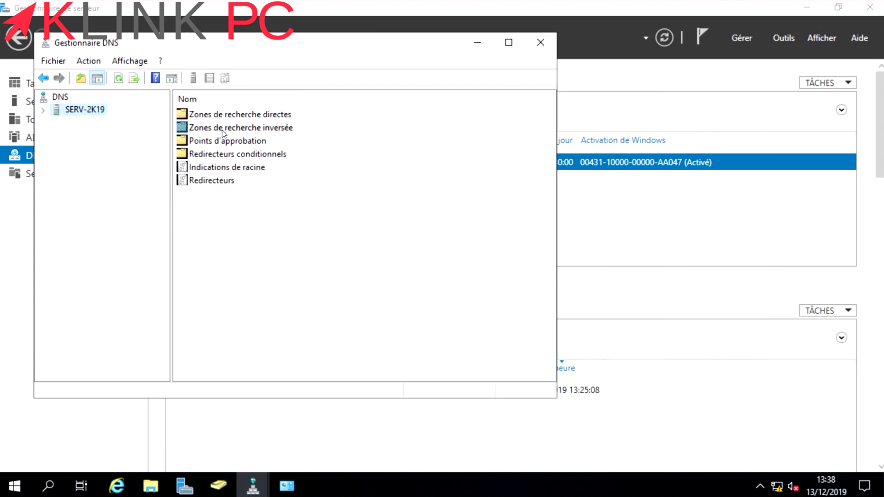
{"action": "left_click", "coordinate": [222, 130]}
{"action": "double_click", "coordinate": [218, 128]}
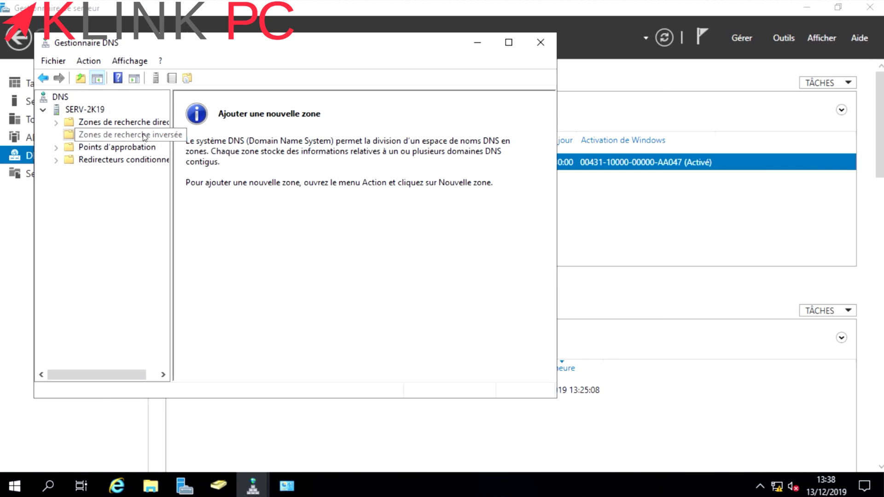
- Start a new IPv4 reverse lookup zone as an Active Directory-stored primary zone, replicated to all DNS servers on domain controllers in the Klinkpc.local domain
{"action": "left_click", "coordinate": [121, 135]}
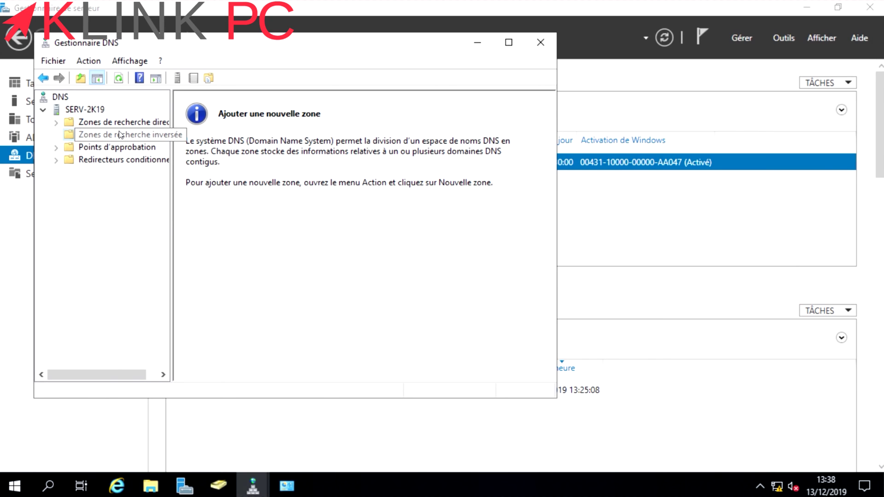
{"action": "right_click", "coordinate": [121, 135]}
{"action": "left_click", "coordinate": [159, 144]}
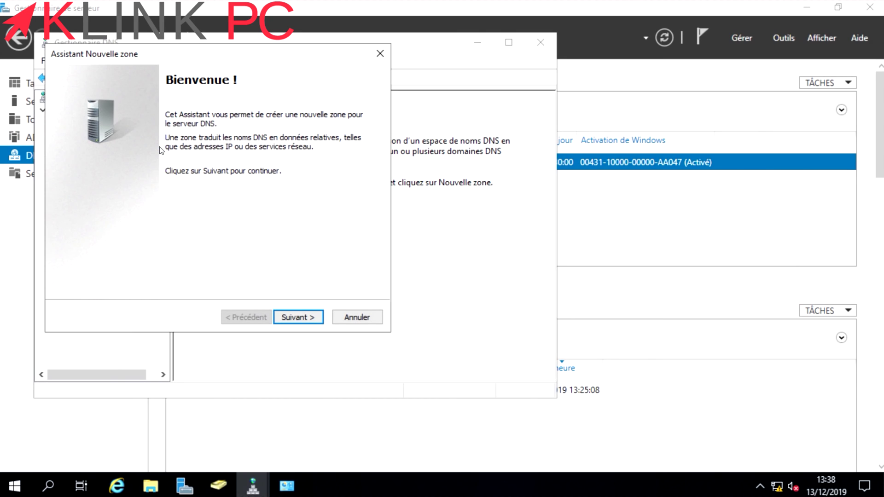
{"action": "left_click", "coordinate": [305, 318]}
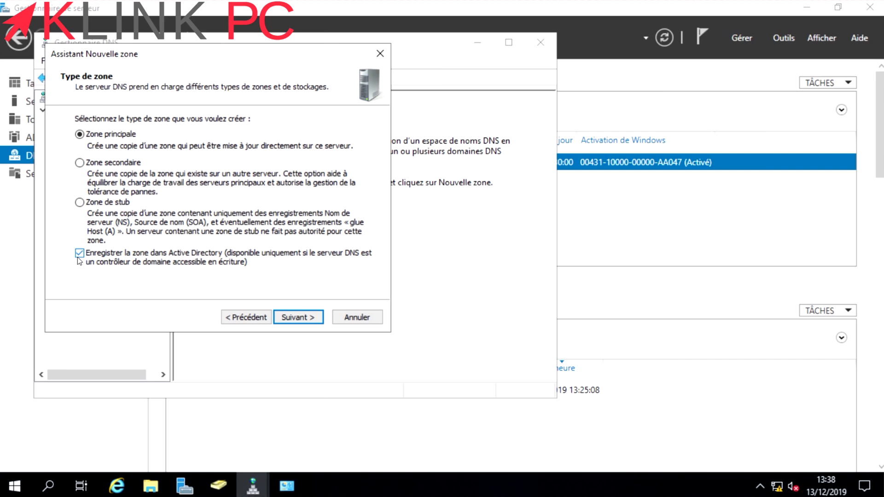
{"action": "left_click", "coordinate": [294, 319]}
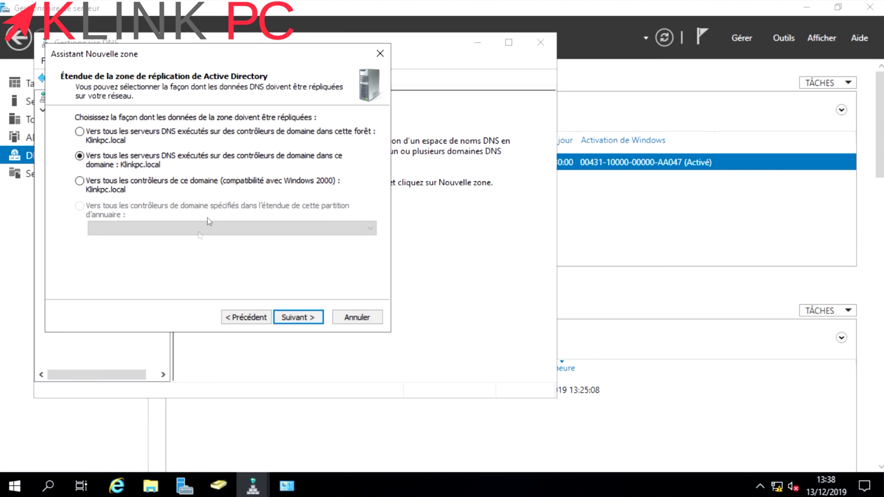
{"action": "left_click", "coordinate": [295, 310]}
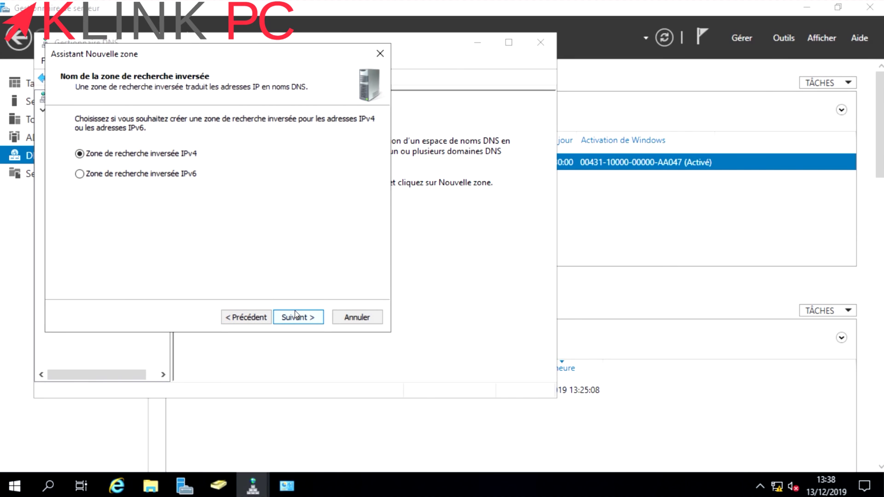
{"action": "left_click", "coordinate": [305, 317]}
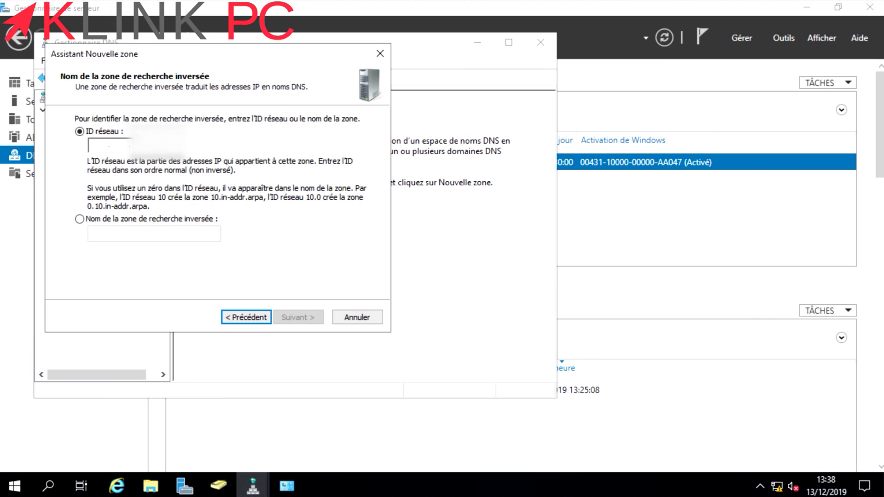
- Set the reverse zone's network ID to 192.168.91, allow only secure dynamic updates and finish creating the zone
{"action": "type", "text": "192.16"}
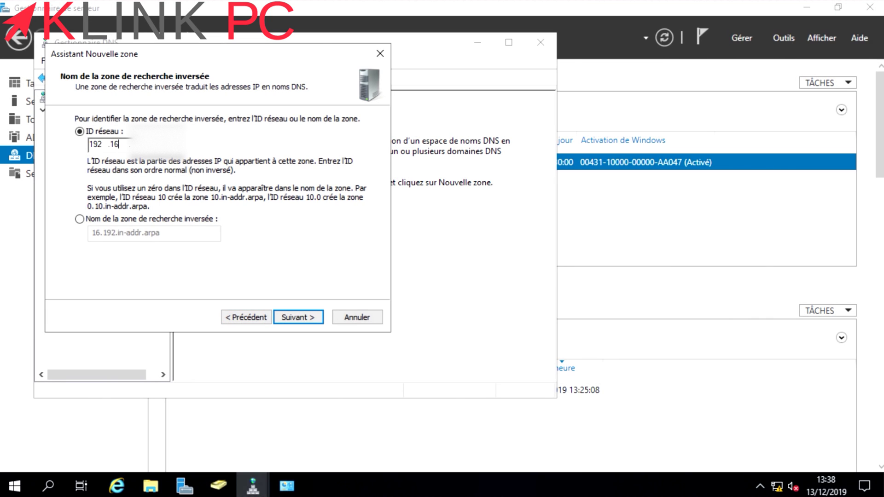
{"action": "type", "text": "8.91"}
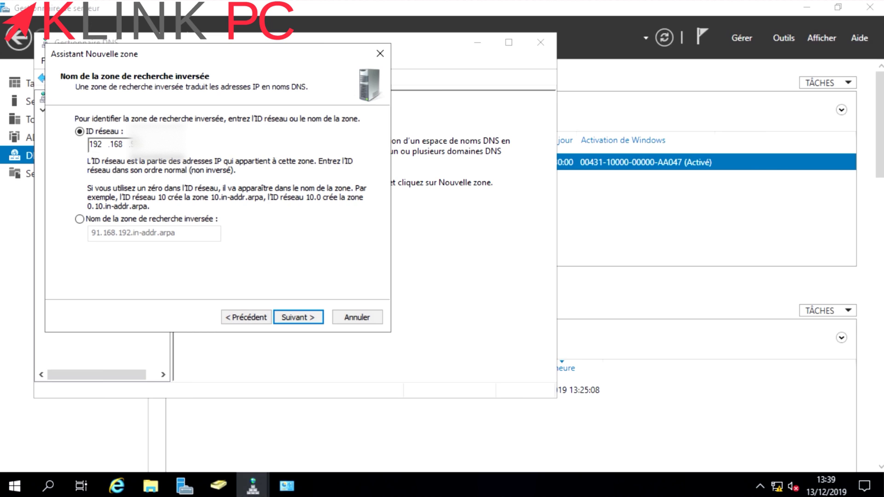
{"action": "left_click", "coordinate": [302, 323]}
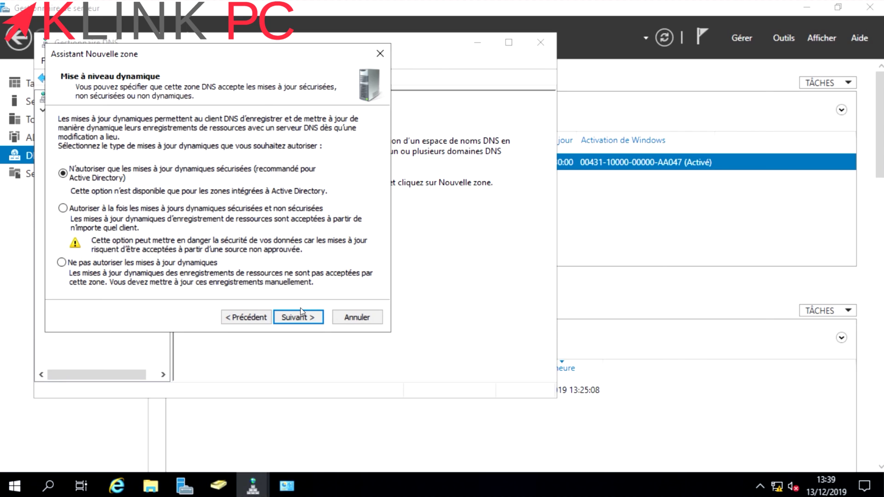
{"action": "left_click", "coordinate": [296, 314]}
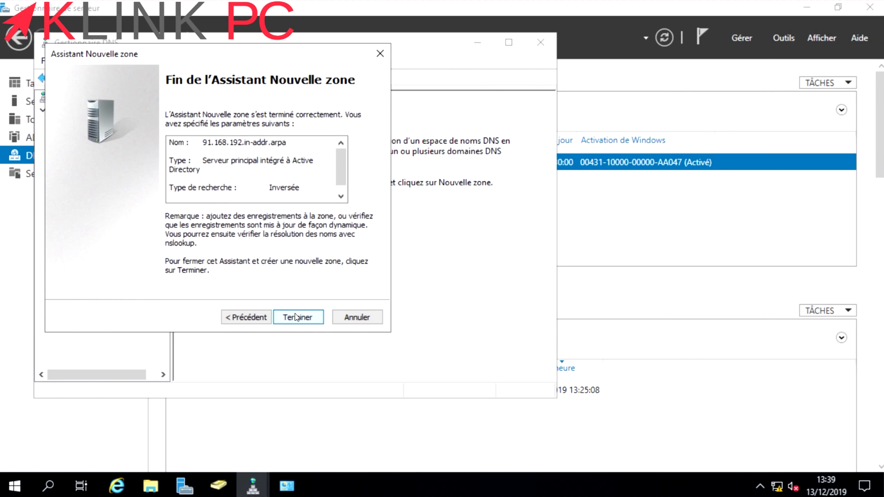
{"action": "left_click", "coordinate": [297, 318]}
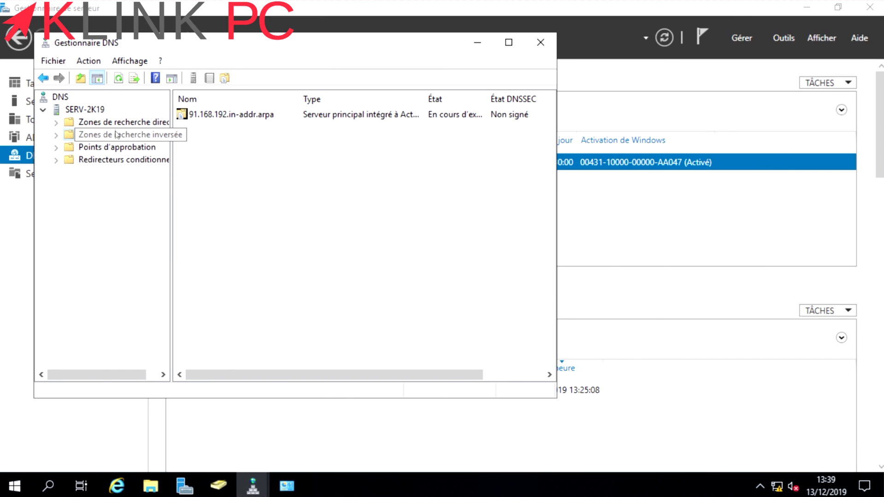
- Look through the trust points, conditional forwarders, and forward and reverse lookup zones of SERV-2K19
{"action": "left_click", "coordinate": [116, 148]}
{"action": "left_click", "coordinate": [113, 159]}
{"action": "left_click", "coordinate": [113, 146]}
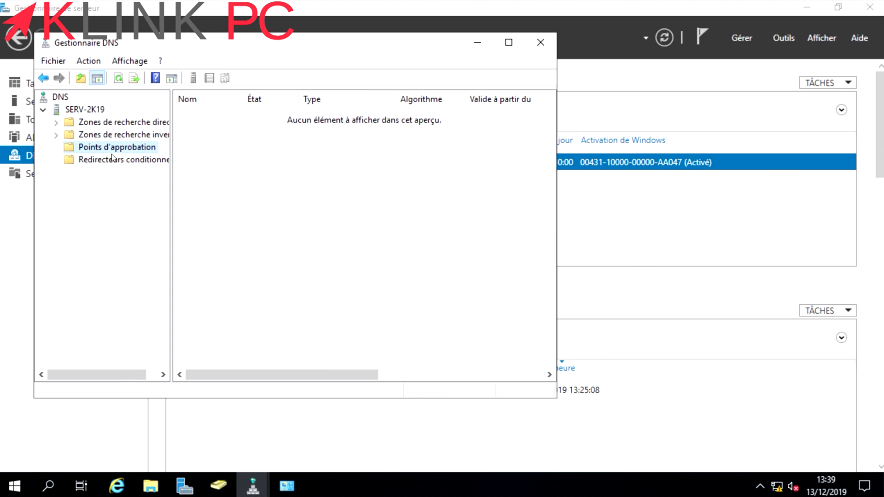
{"action": "left_click", "coordinate": [111, 134]}
{"action": "left_click", "coordinate": [108, 122]}
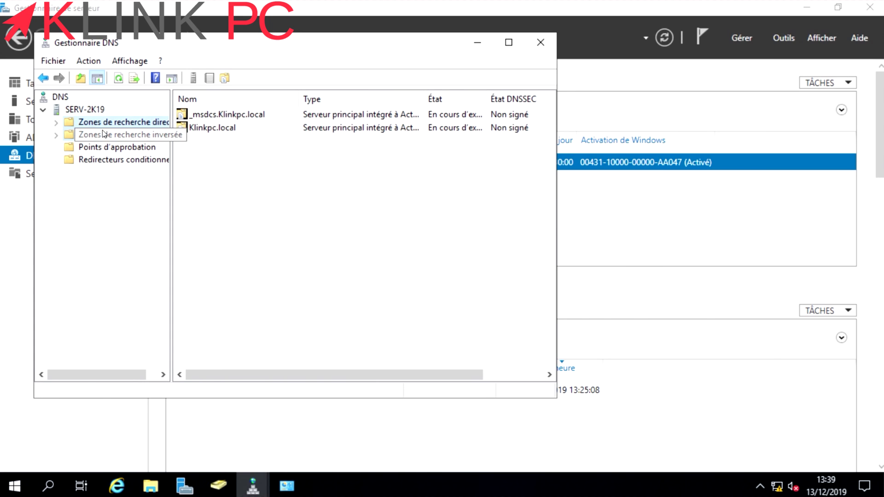
{"action": "left_click", "coordinate": [103, 134]}
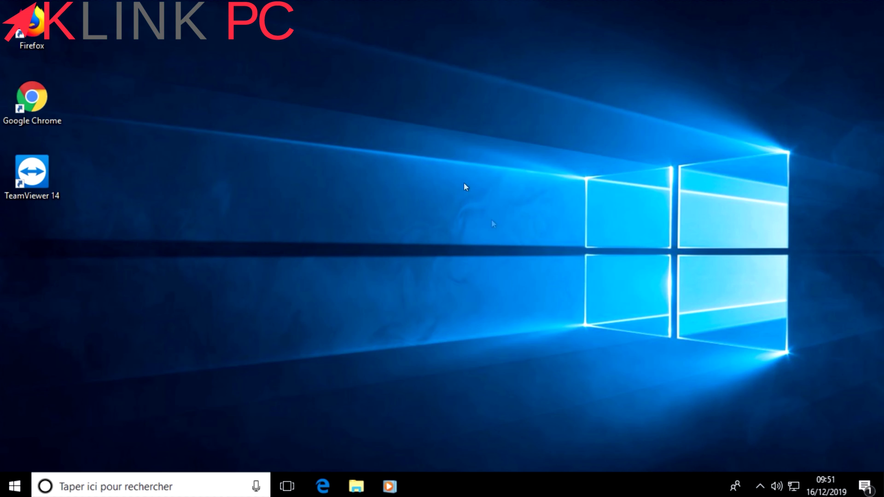
- On the Windows 10 client, open the properties of Ce PC and its computer name and domain settings
{"action": "key", "text": "super"}
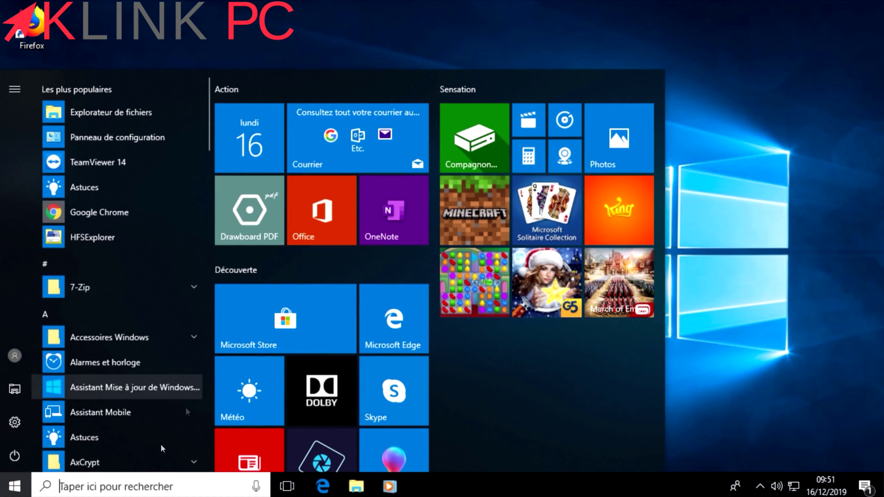
{"action": "left_click", "coordinate": [772, 304]}
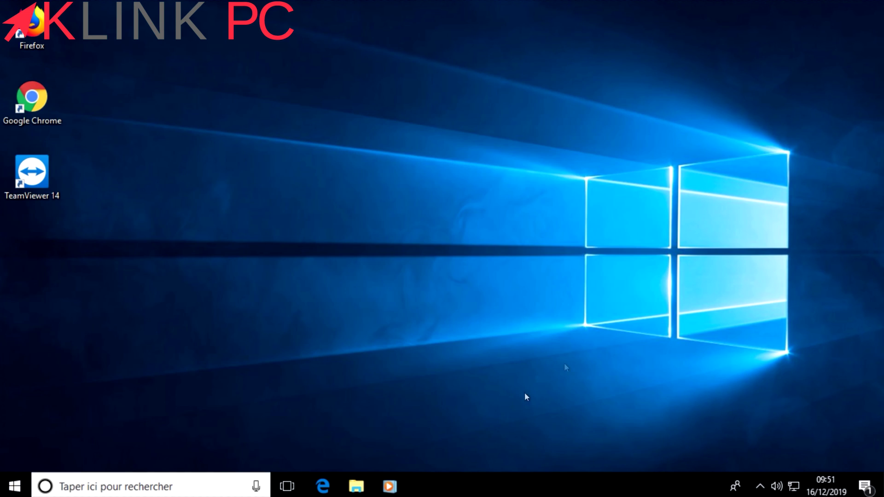
{"action": "left_click", "coordinate": [343, 490]}
{"action": "right_click", "coordinate": [256, 288]}
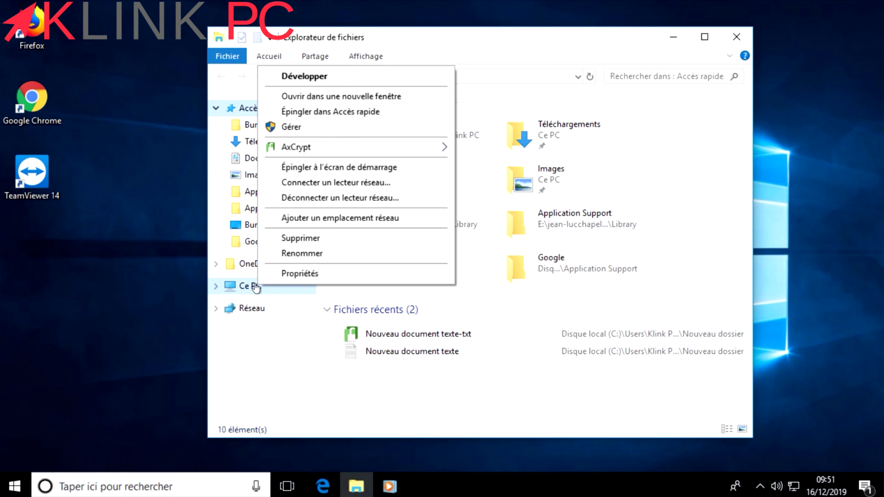
{"action": "left_click", "coordinate": [299, 273]}
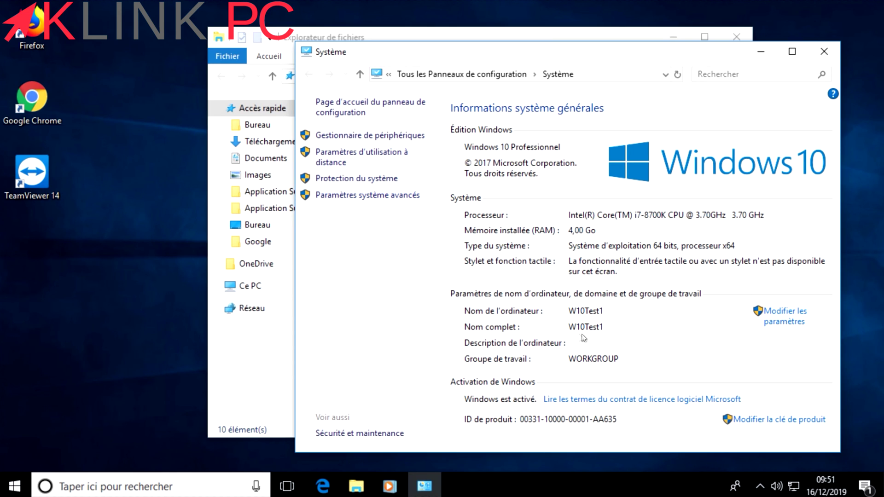
{"action": "left_click", "coordinate": [777, 320]}
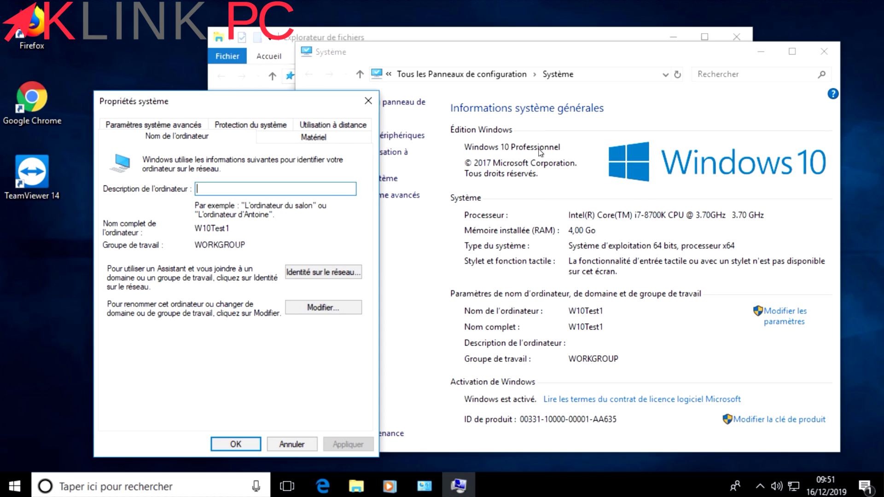
- Change the computer's membership from workgroup to domain, enter klinkpc as the domain and submit it
{"action": "left_click", "coordinate": [322, 308]}
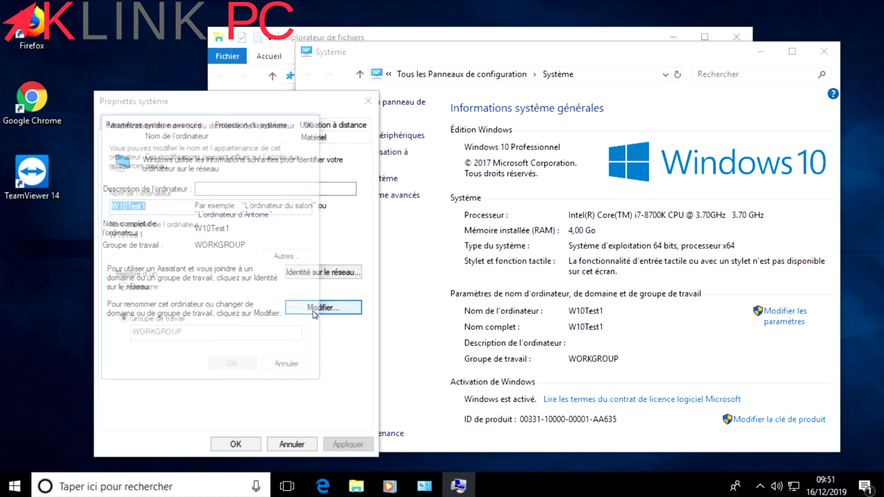
{"action": "left_click", "coordinate": [122, 290]}
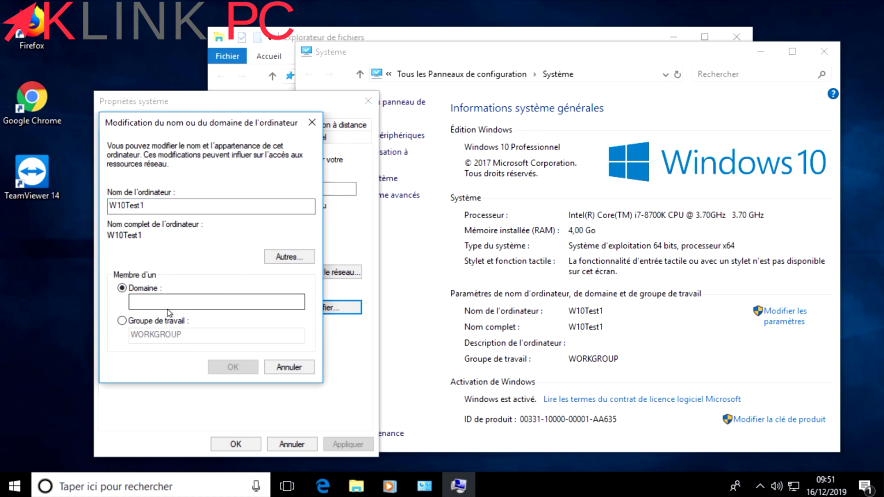
{"action": "type", "text": "klink"}
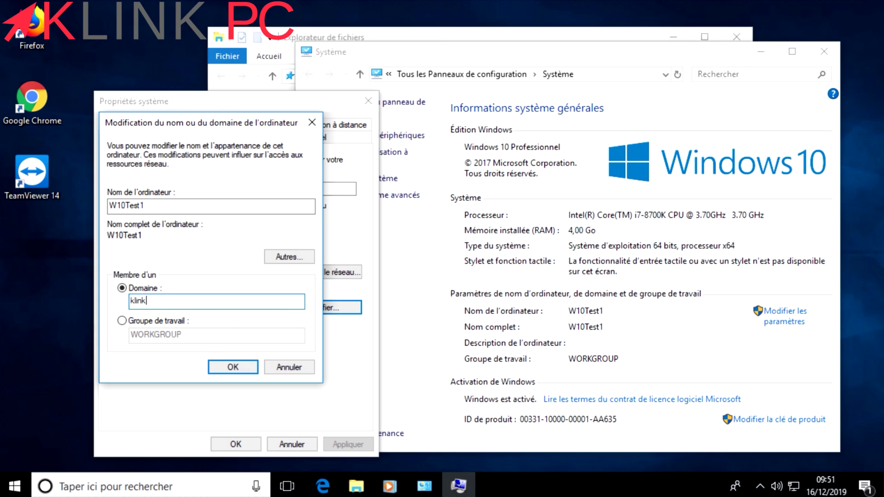
{"action": "type", "text": "pc"}
{"action": "left_click", "coordinate": [233, 367]}
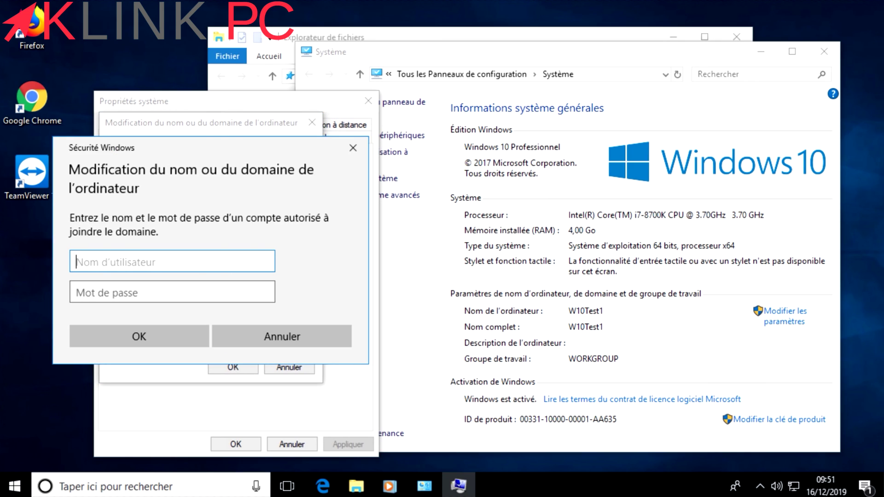
{"action": "type", "text": "klink"}
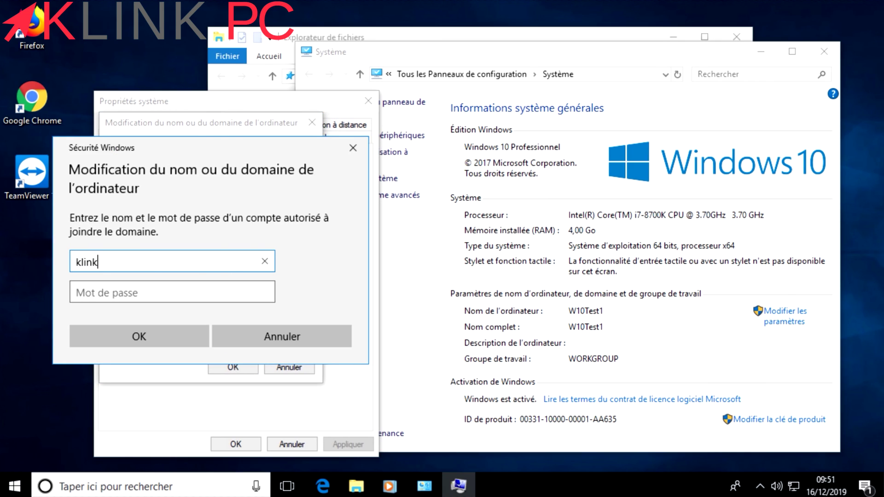
{"action": "type", "text": "38"}
{"action": "key", "text": "Tab"}
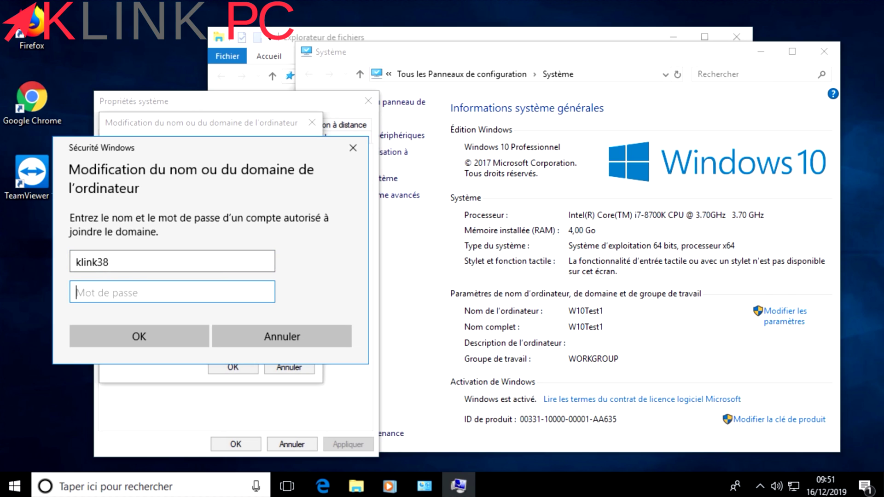
{"action": "type", "text": "*******"}
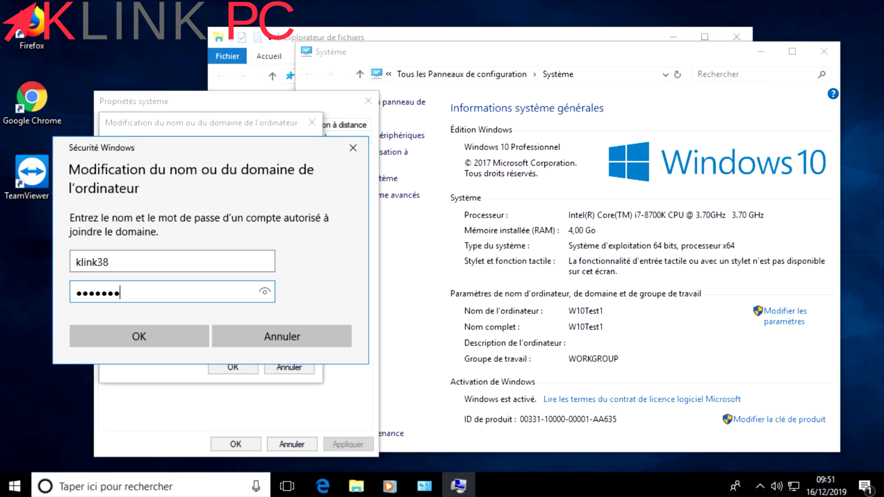
{"action": "type", "text": "*"}
{"action": "key", "text": "Return"}
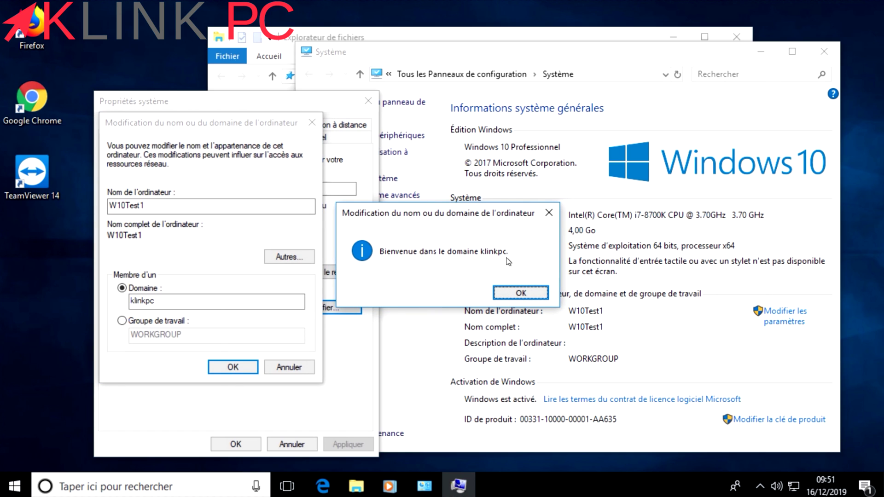
{"action": "left_click", "coordinate": [521, 295]}
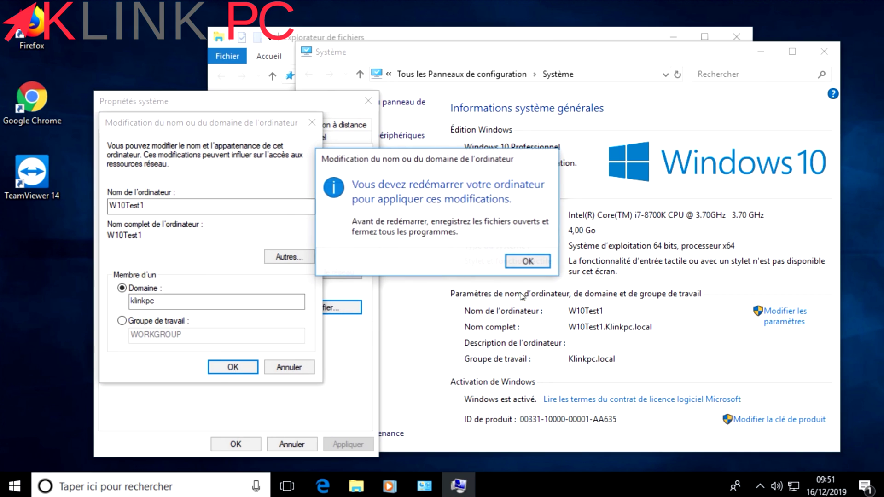
{"action": "left_click", "coordinate": [530, 263]}
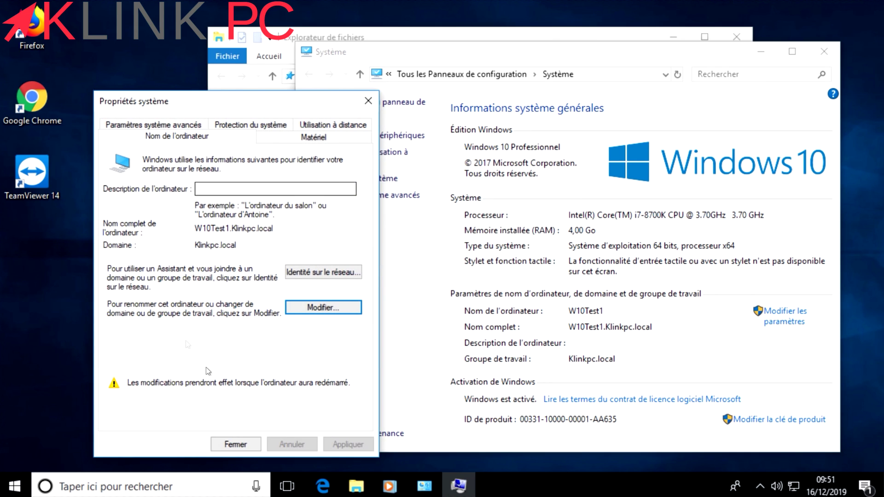
- Check the full domain name in the computer's membership settings without changing it, close the system properties and restart the client immediately
{"action": "left_click", "coordinate": [328, 310]}
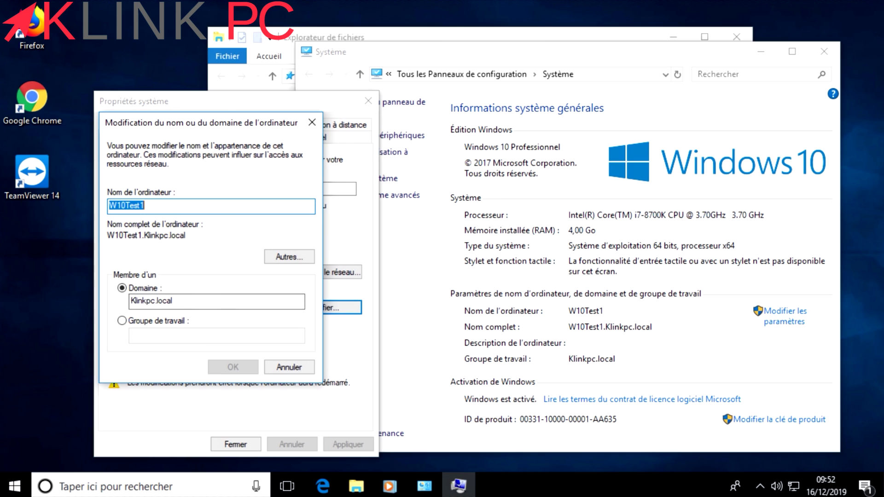
{"action": "left_click_drag", "start_coordinate": [174, 301], "coordinate": [152, 301]}
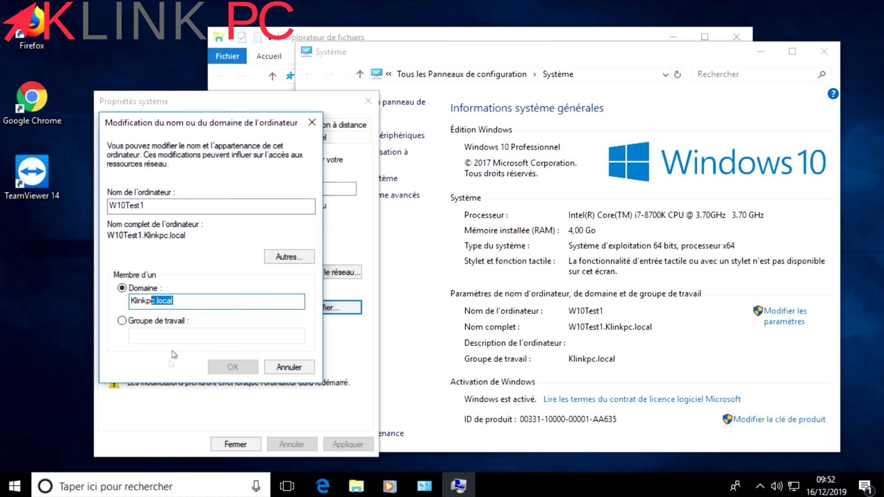
{"action": "left_click", "coordinate": [290, 367]}
{"action": "left_click", "coordinate": [256, 445]}
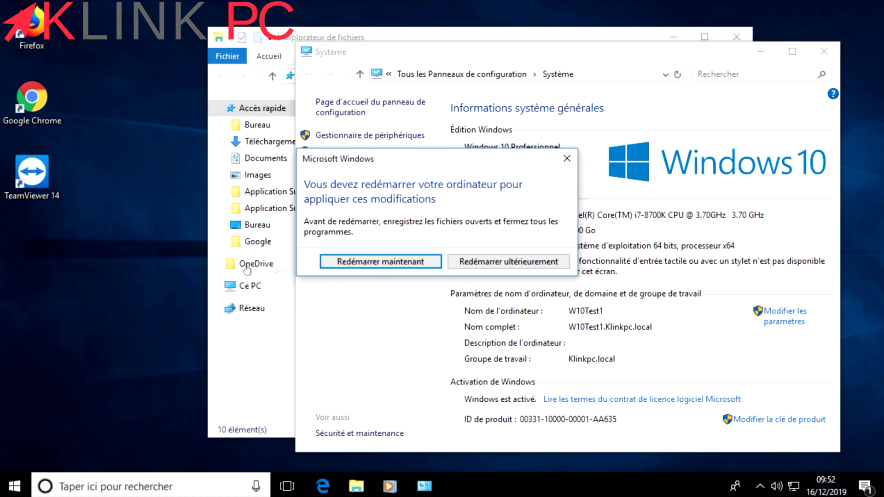
{"action": "left_click", "coordinate": [401, 262]}
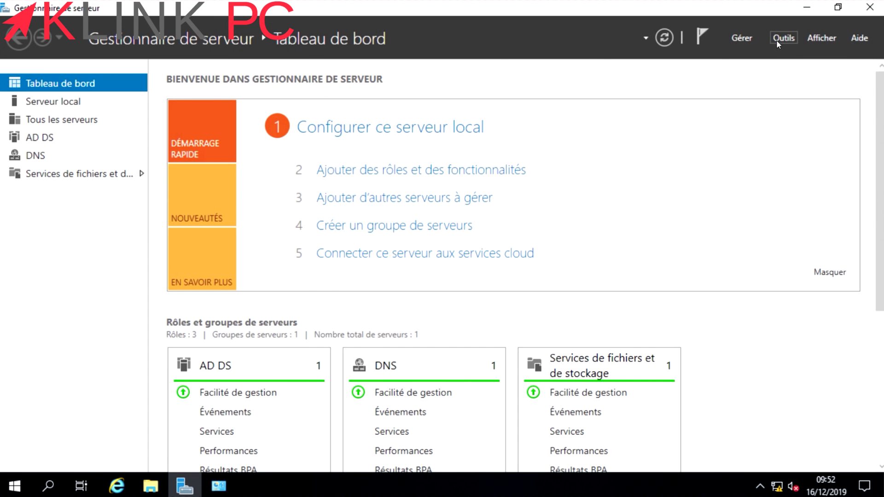
- On the server, open Utilisateurs et ordinateurs Active Directory and examine the Computers and Users containers of Klinkpc.local
{"action": "left_click", "coordinate": [785, 41]}
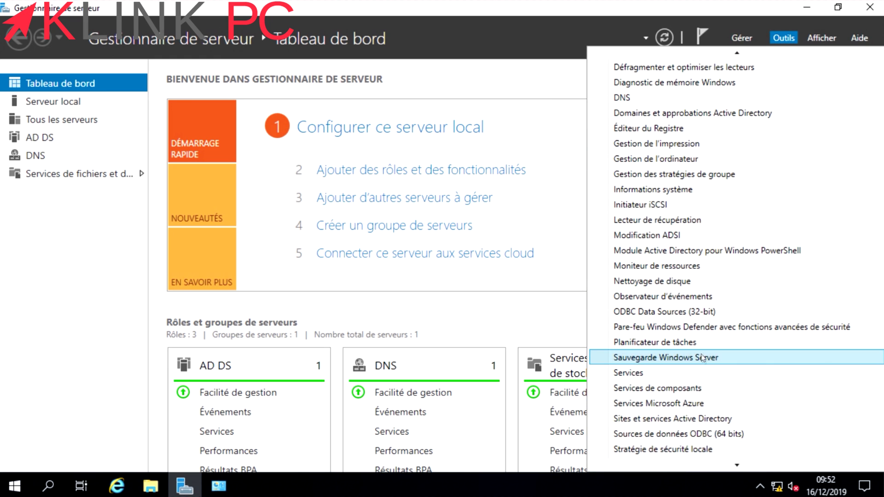
{"action": "scroll", "coordinate": [691, 355], "scroll_direction": "down", "scroll_amount": 3}
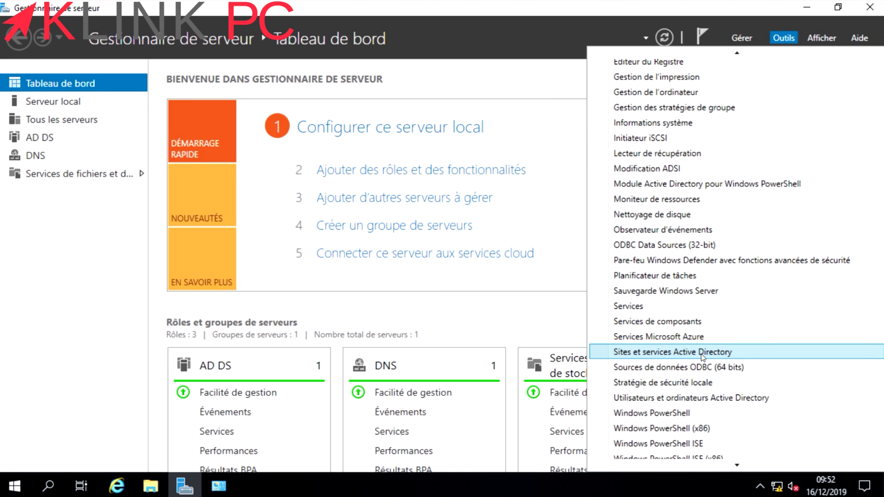
{"action": "left_click", "coordinate": [695, 397]}
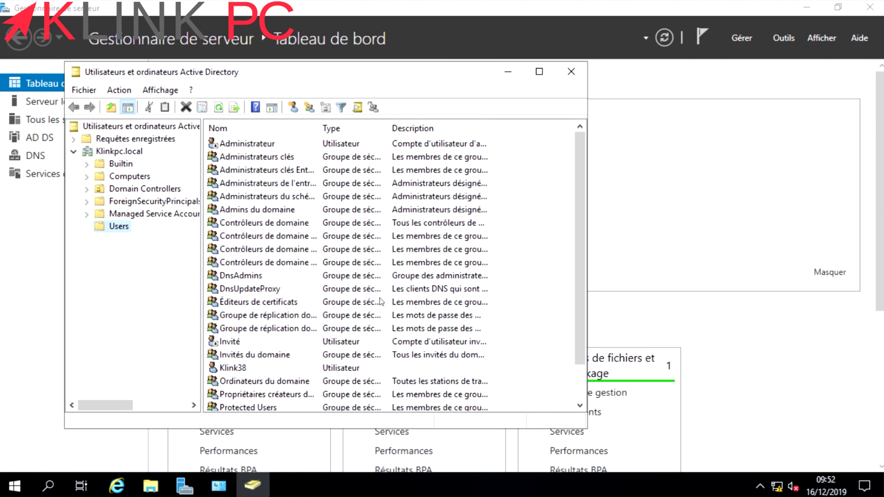
{"action": "left_click", "coordinate": [131, 178]}
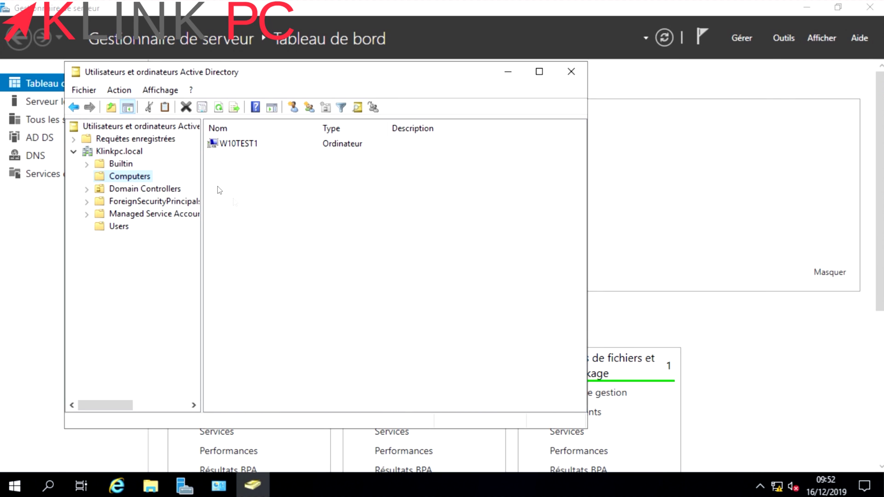
{"action": "left_click", "coordinate": [119, 228]}
{"action": "scroll", "coordinate": [581, 255], "scroll_direction": "down", "scroll_amount": 1}
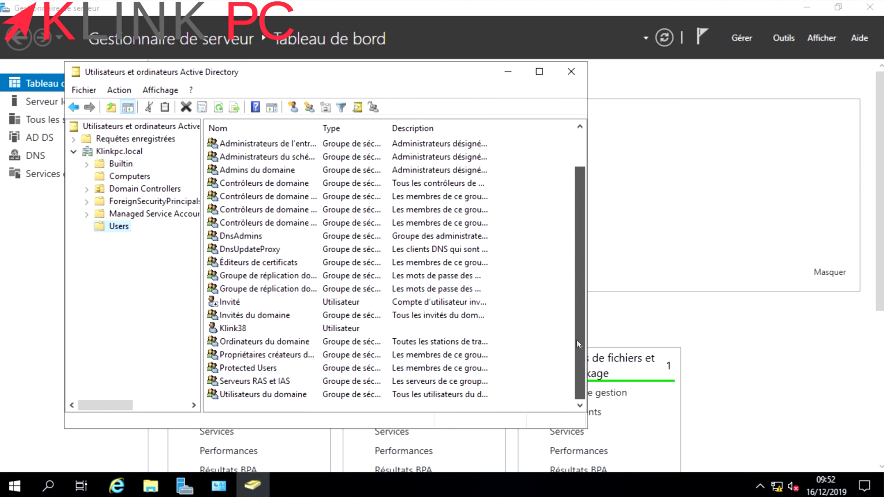
{"action": "scroll", "coordinate": [581, 255], "scroll_direction": "up", "scroll_amount": 1}
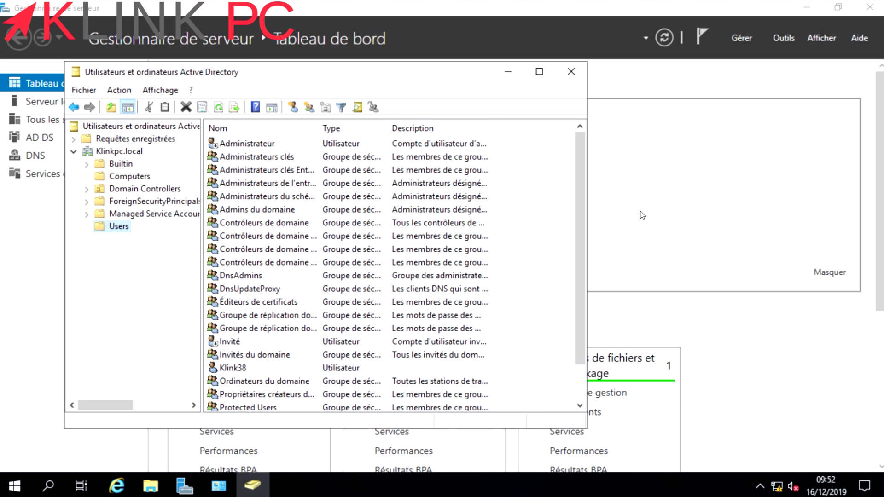